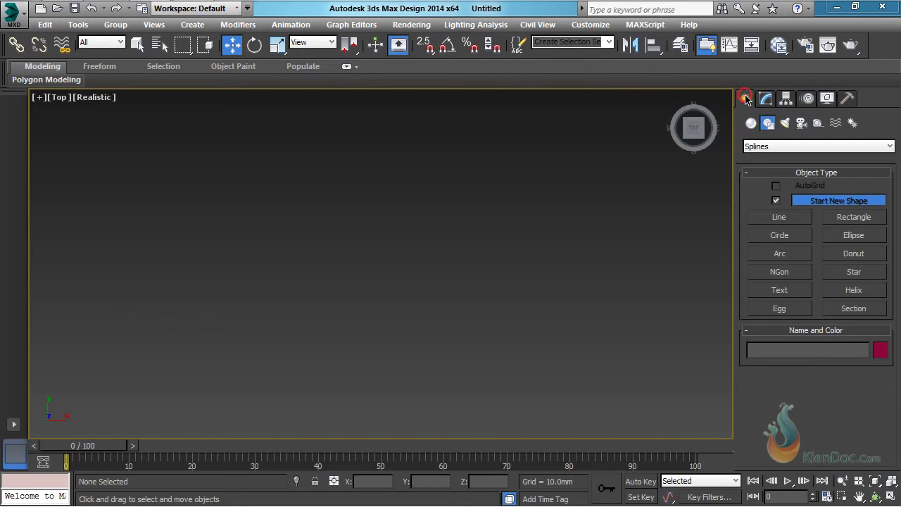
- Draw a circle from its center, about 31 mm in radius, and a six-pointed star beside it with radii about 45 and 25 mm
click(783, 237)
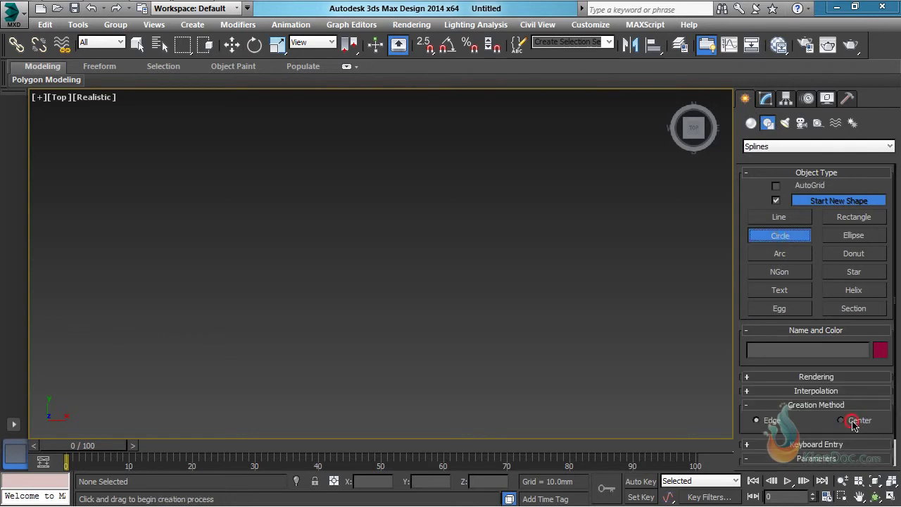
drag(179, 251, 232, 241)
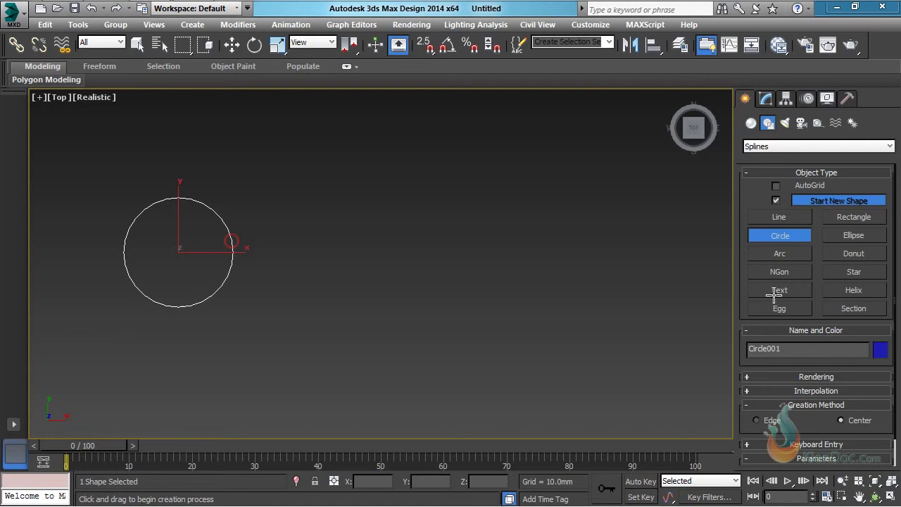
click(854, 273)
drag(334, 244, 408, 216)
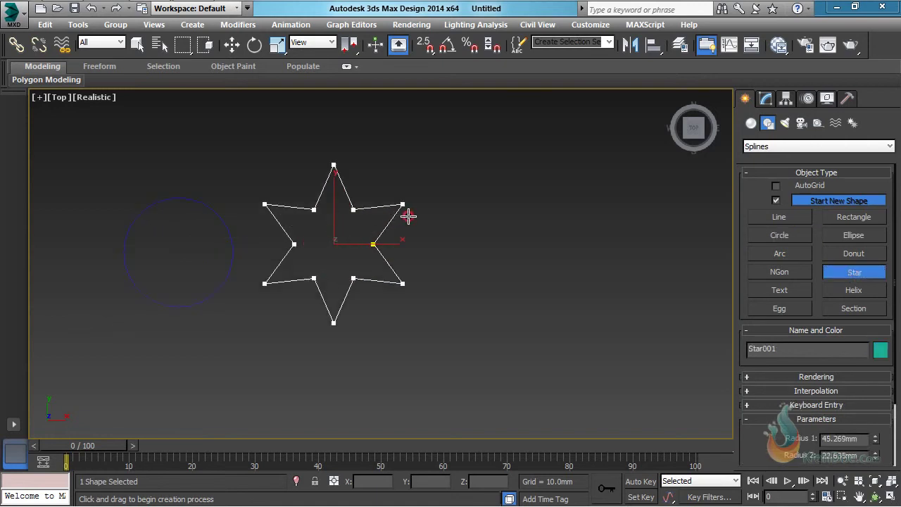
click(368, 216)
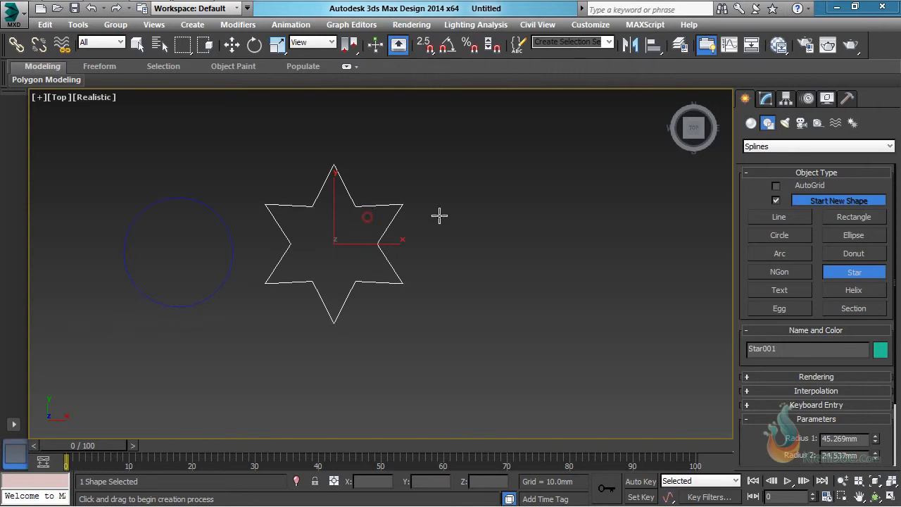
- Draw a rectangle spline beside the star, in line with the circle and star
click(854, 218)
drag(460, 177, 650, 299)
middle_drag(489, 328, 489, 297)
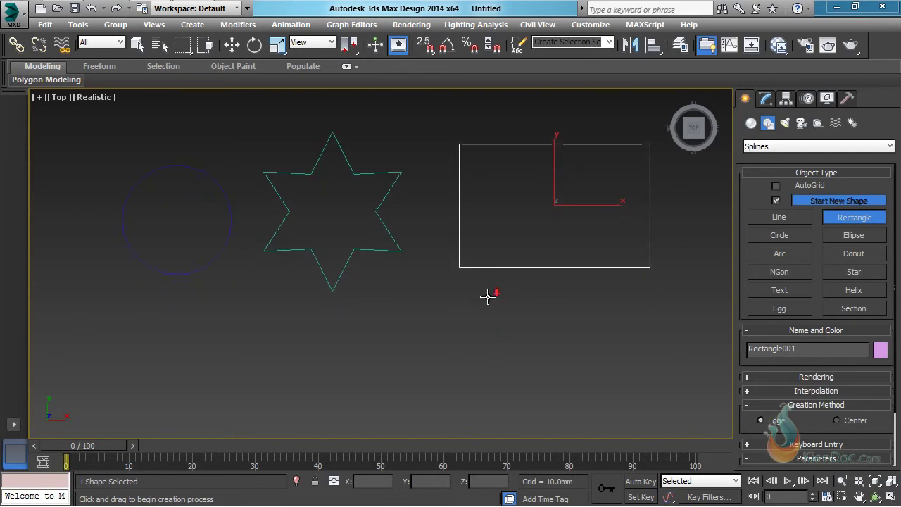
- Shorten the default spline text to "Dungia", place it below the star, and move it slightly closer to the shapes
scroll(488, 296, down, 2)
middle_drag(555, 312, 525, 272)
click(779, 290)
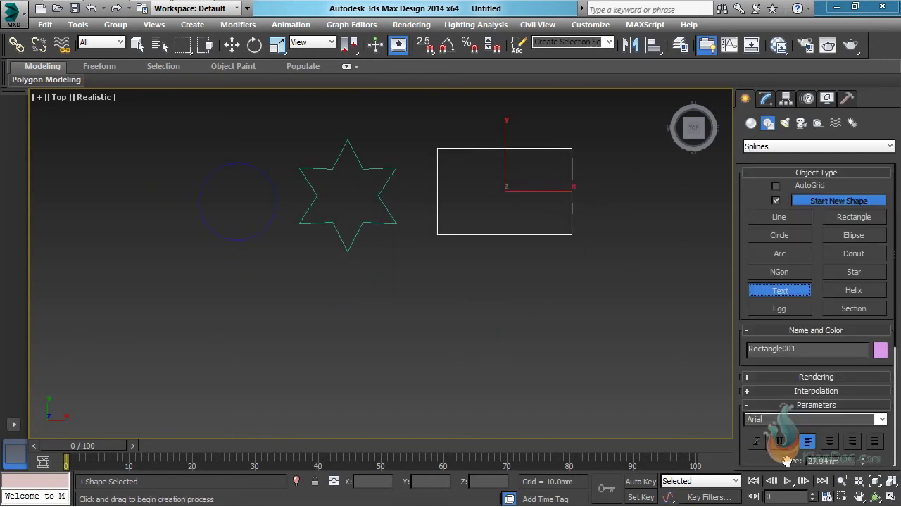
drag(761, 452, 760, 316)
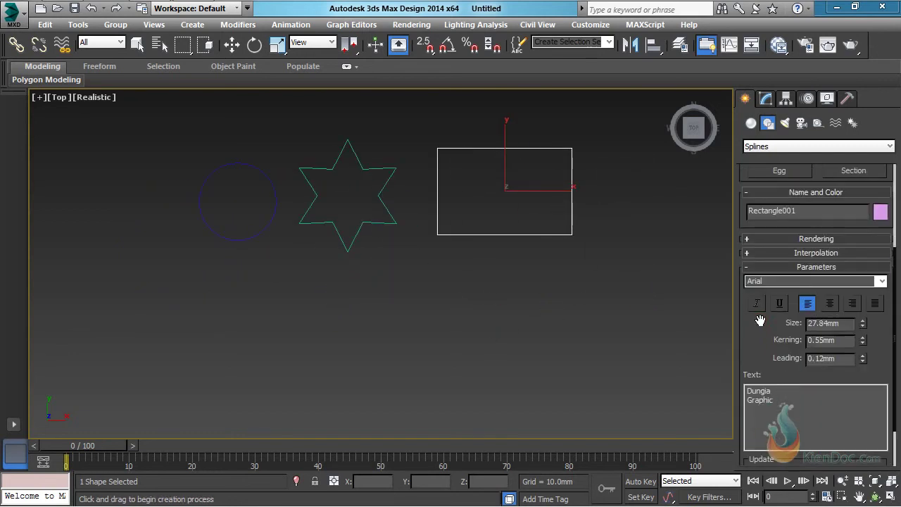
double_click(749, 400)
key(BackSpace)
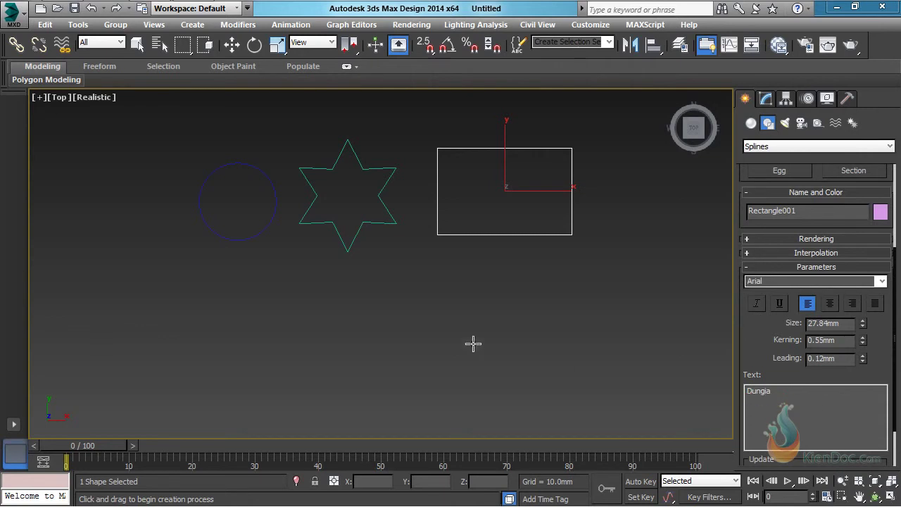
click(403, 345)
key(w)
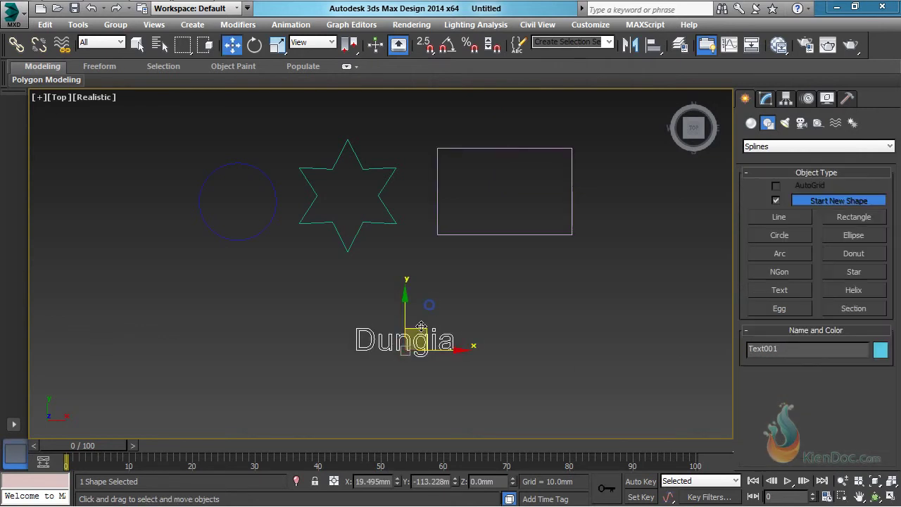
drag(425, 328, 413, 305)
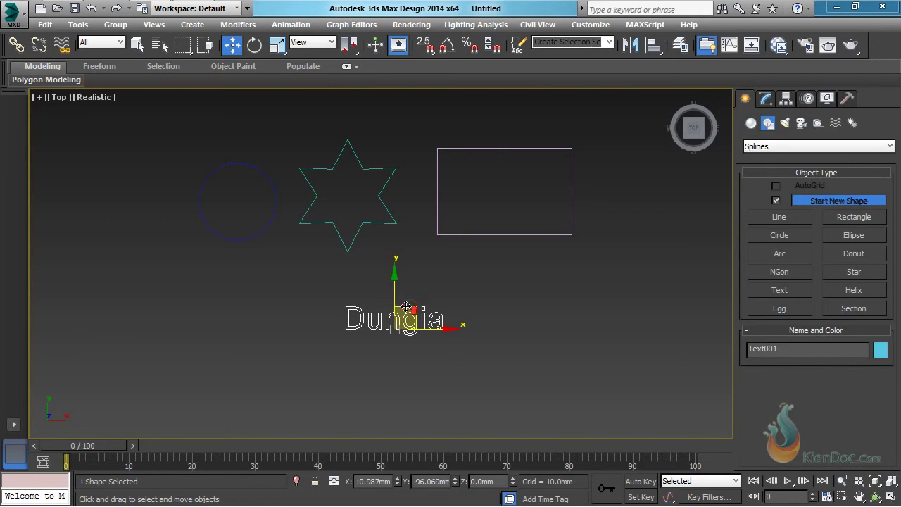
- Switch the viewport from the Top view to the home perspective view with all four shapes in sight
scroll(413, 306, up, 3)
middle_drag(413, 303, 409, 345)
mouse_move(679, 110)
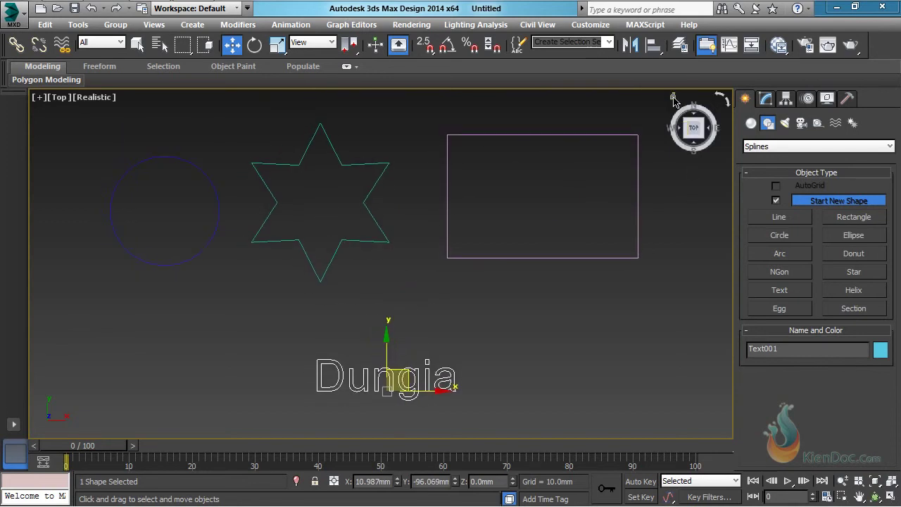
click(673, 97)
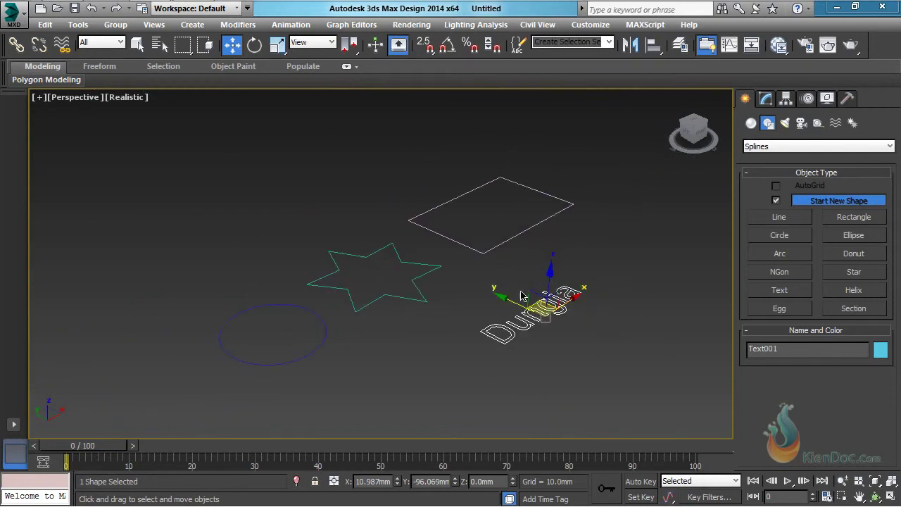
middle_drag(524, 290, 506, 288)
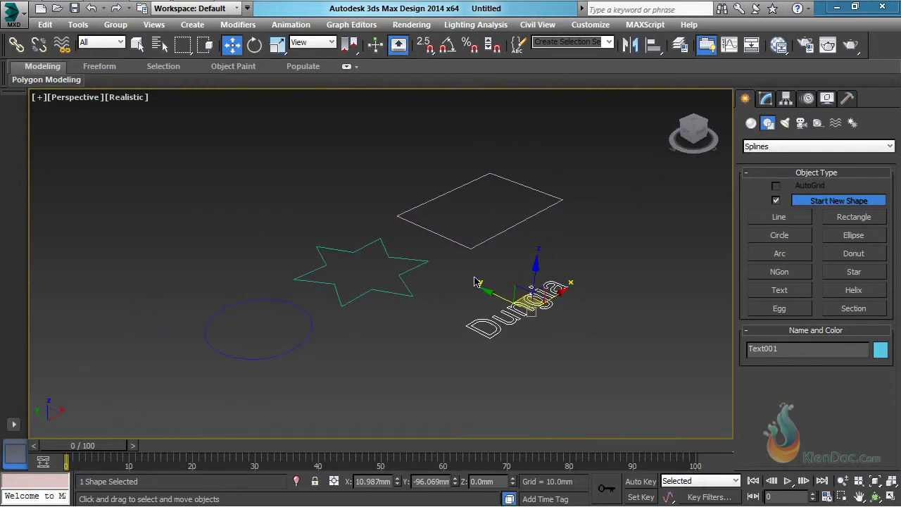
- Apply an Extrude modifier to the circle with an amount of 100.5 mm
click(475, 282)
drag(314, 357, 269, 344)
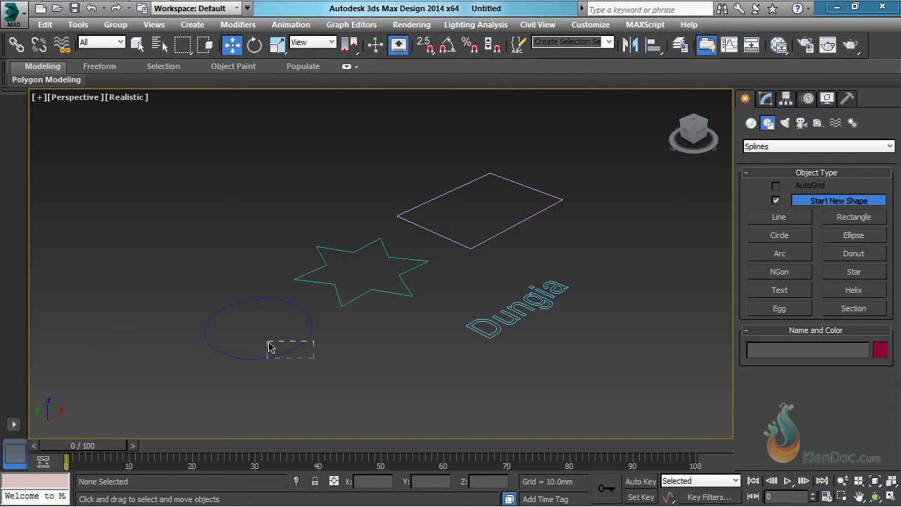
drag(269, 343, 268, 345)
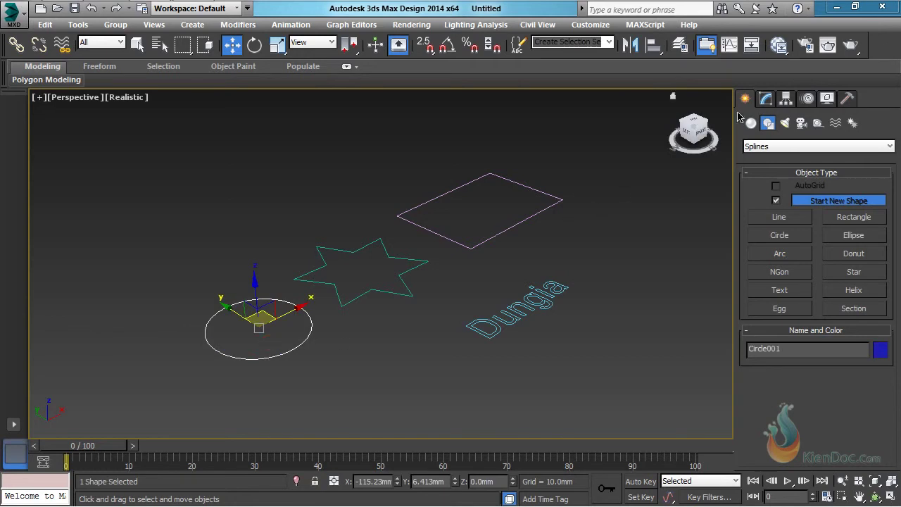
click(766, 99)
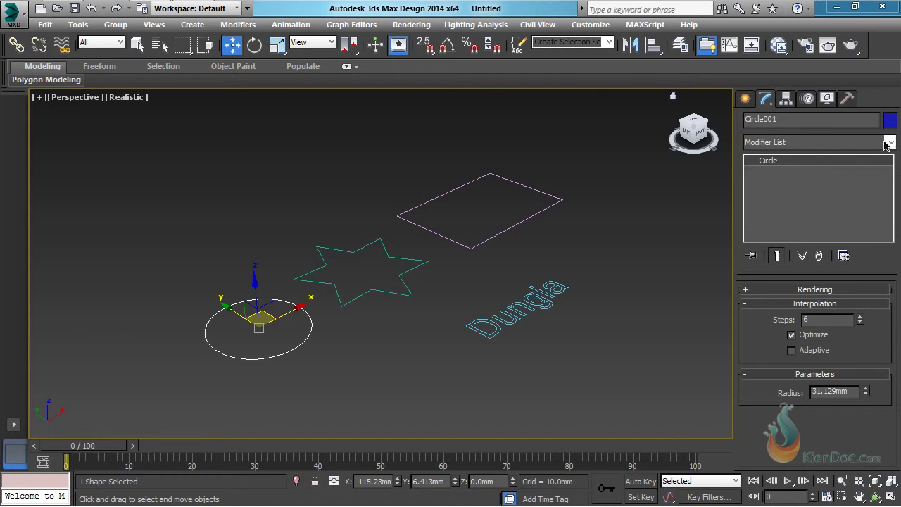
click(808, 143)
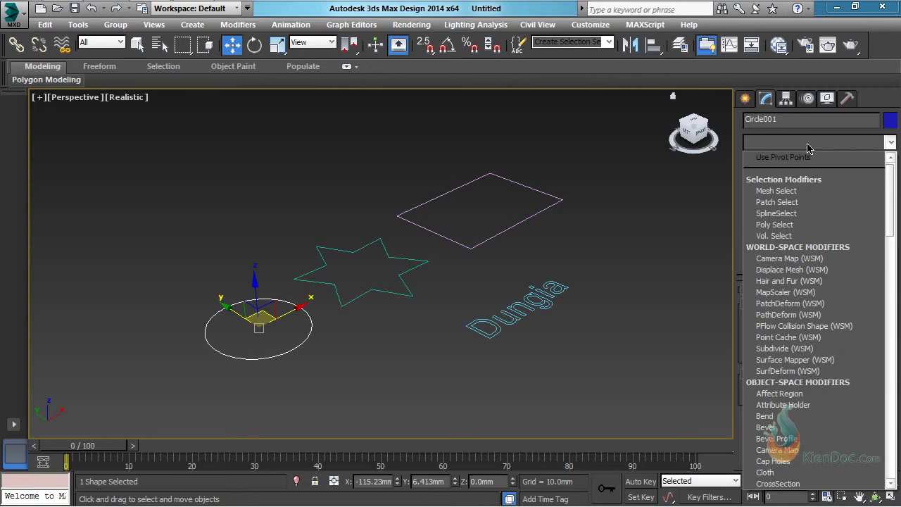
key(e)
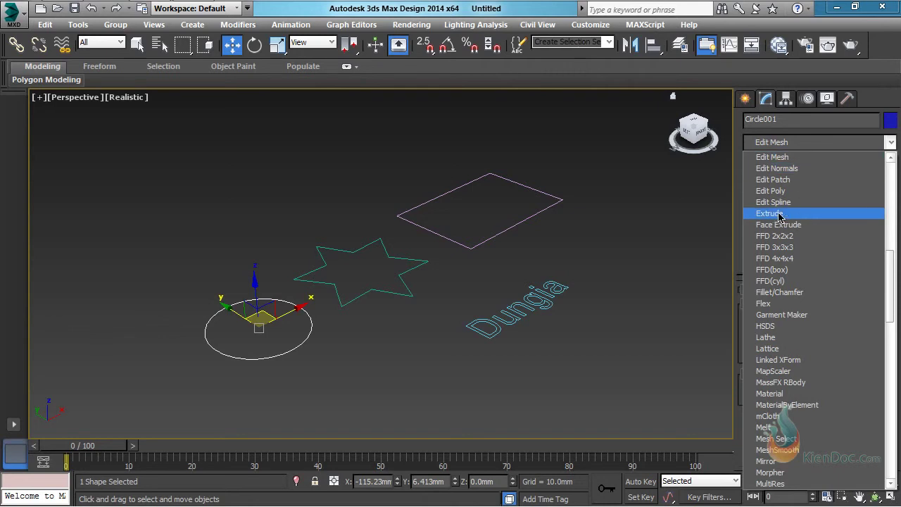
click(823, 213)
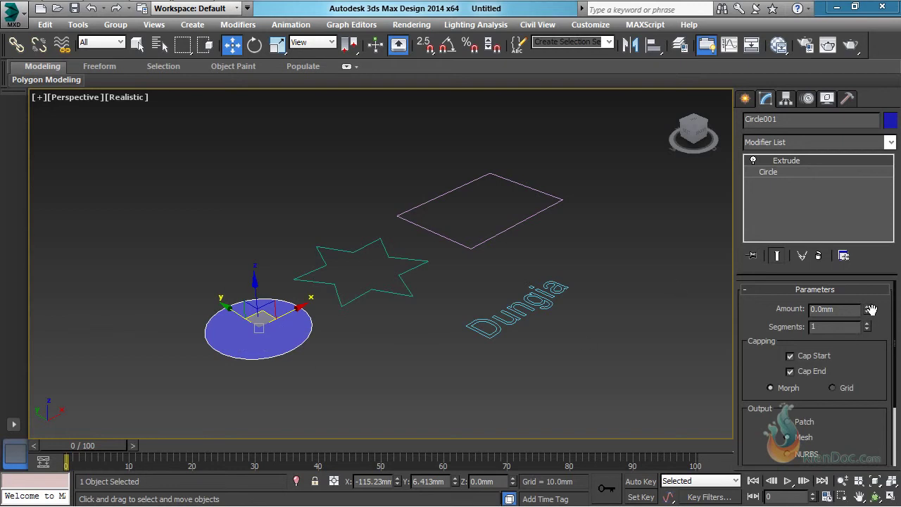
drag(870, 311, 867, 165)
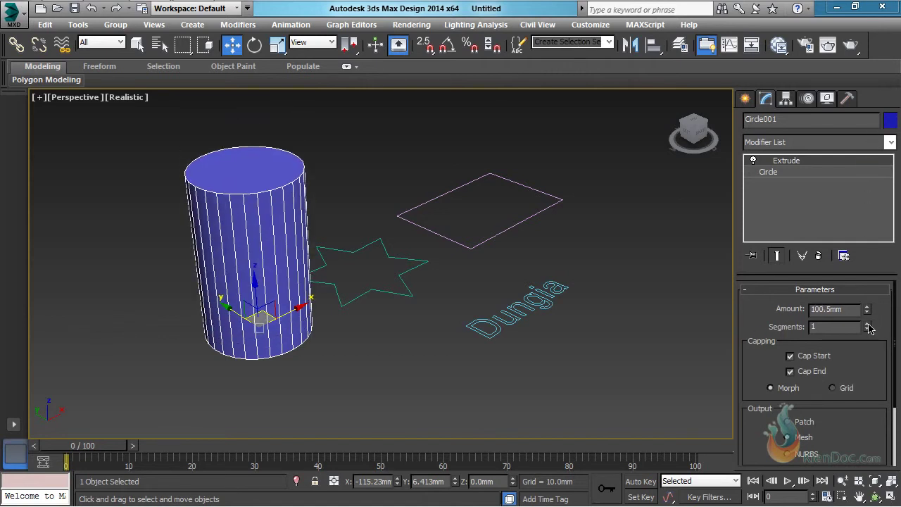
- Try 17 segments on the extruded circle, and reset the segment count
drag(868, 327, 866, 301)
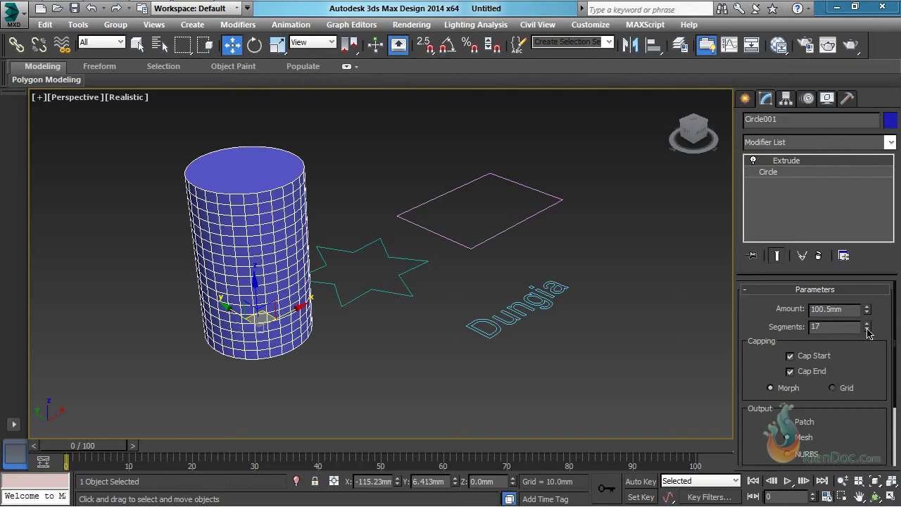
right_click(868, 330)
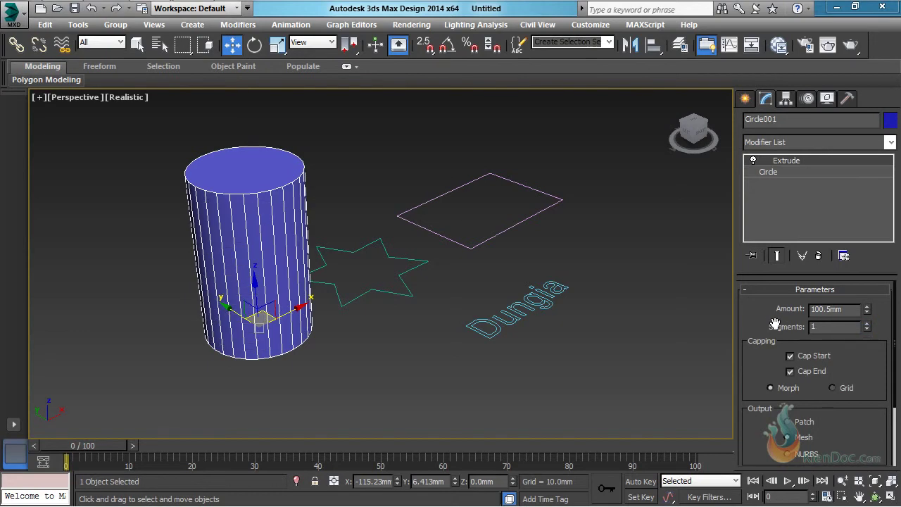
- Test the extrusion's capping by toggling Cap End and Cap Start off and back on, inspecting the cylinder from above
drag(757, 318, 757, 309)
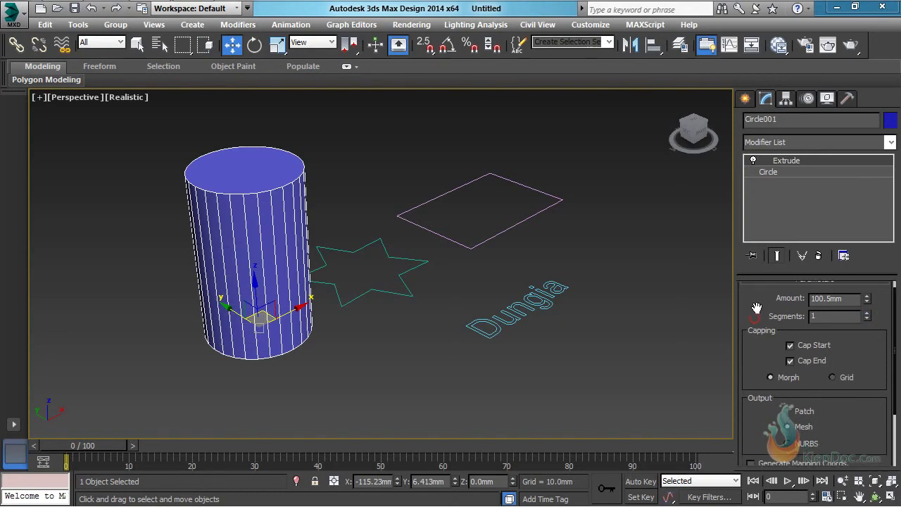
click(794, 362)
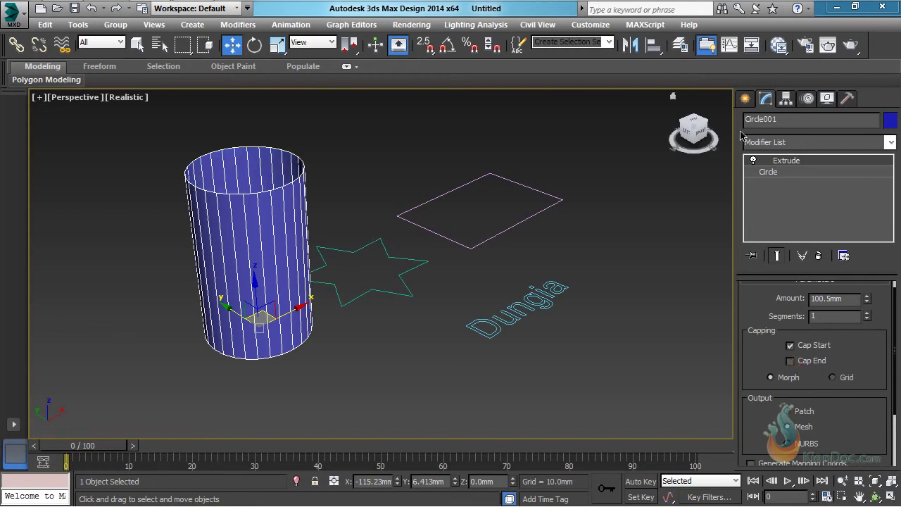
click(695, 125)
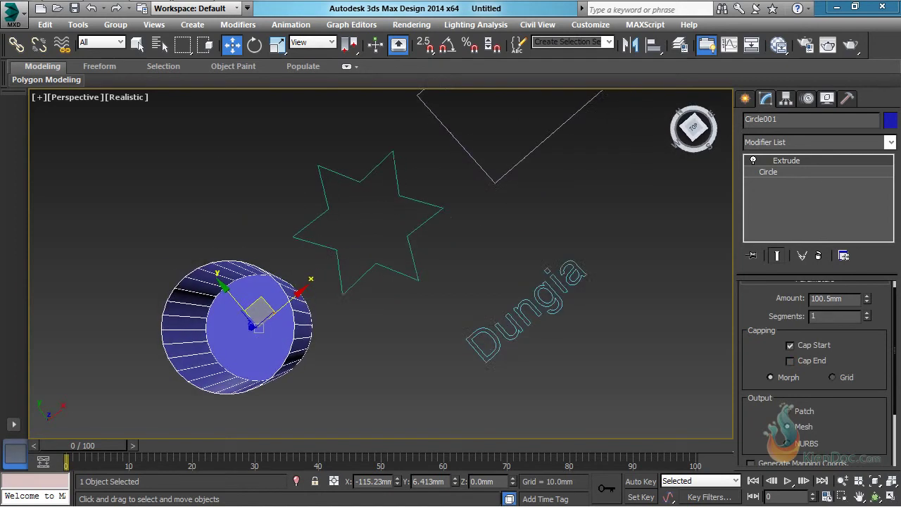
click(800, 346)
click(790, 346)
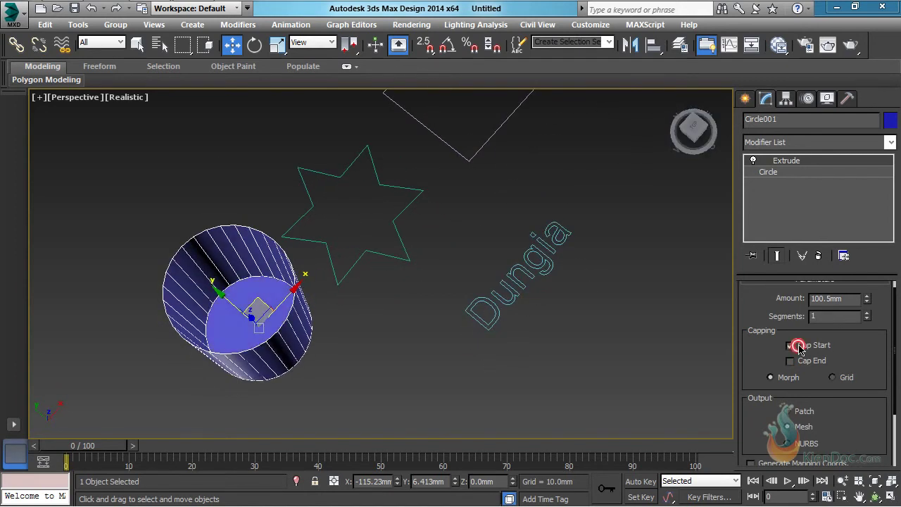
click(790, 345)
click(790, 346)
click(802, 363)
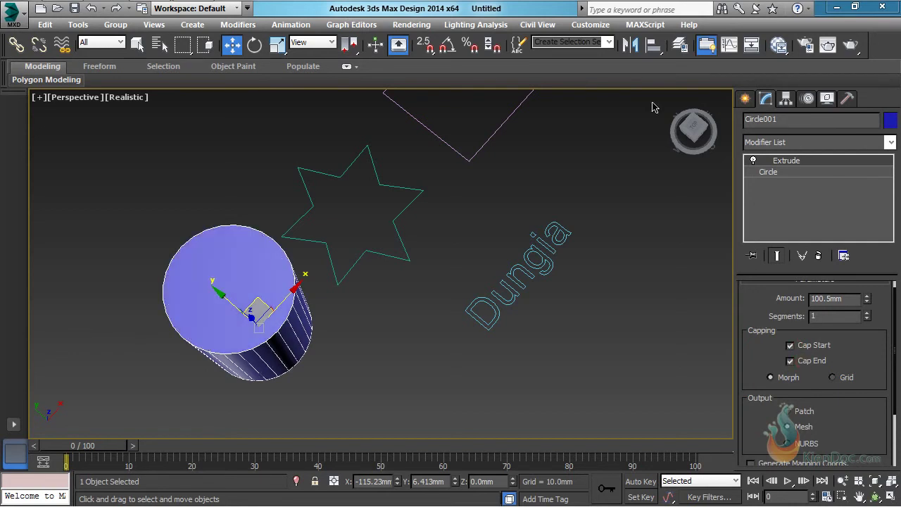
click(694, 99)
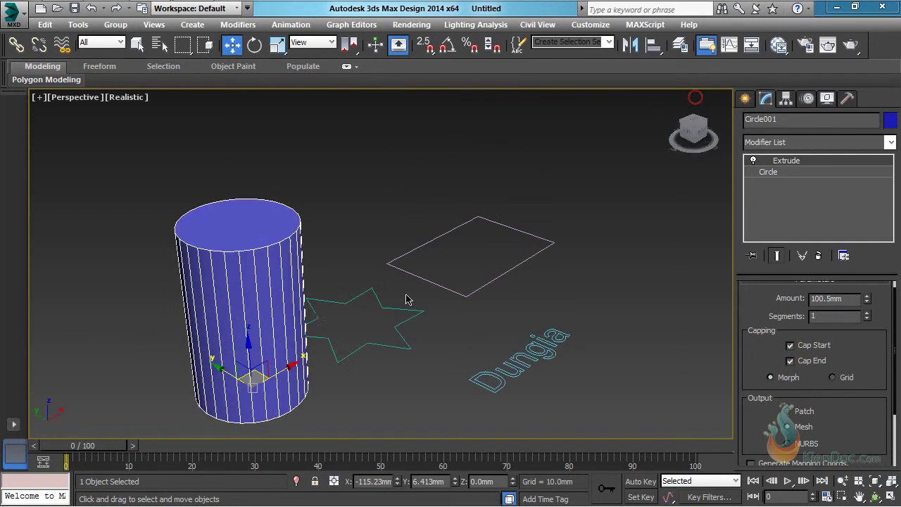
middle_drag(405, 300, 415, 248)
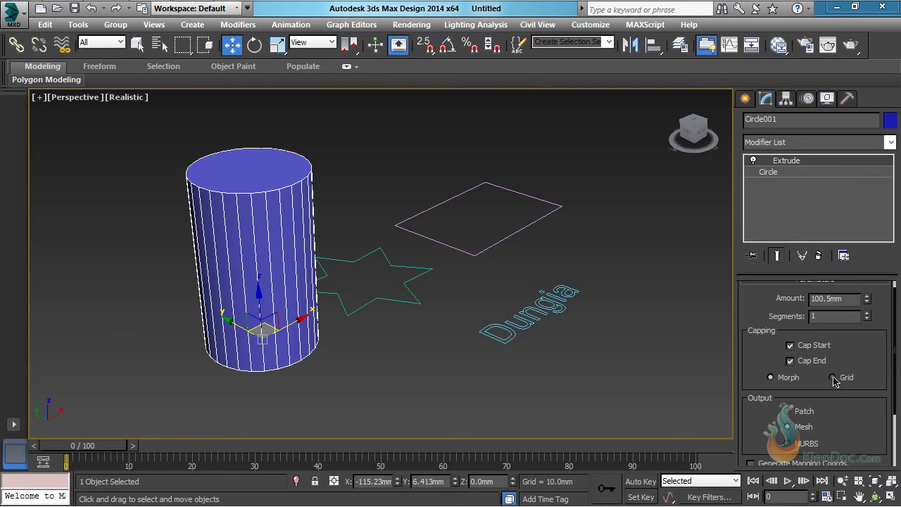
- Keep Morph capping and try Patch as the extrusion's output type before returning it to Mesh
click(771, 378)
scroll(755, 352, down, 3)
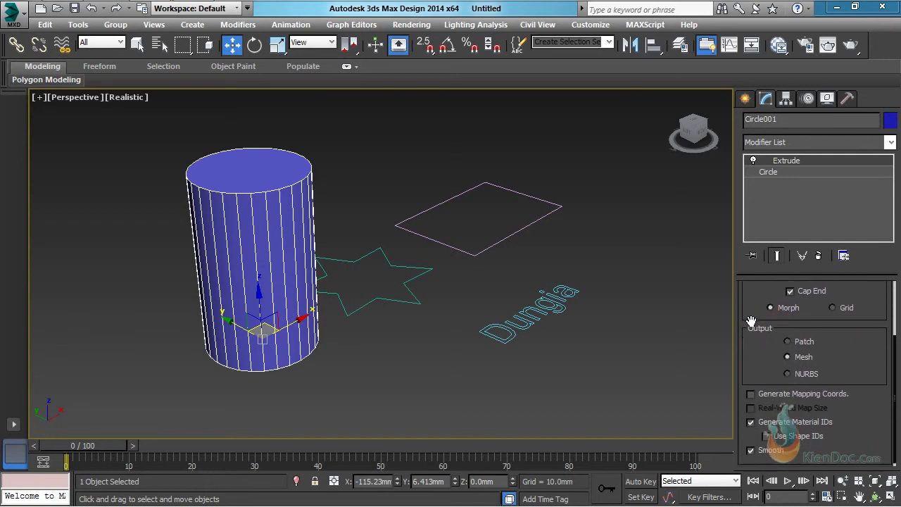
click(787, 341)
drag(693, 130, 686, 151)
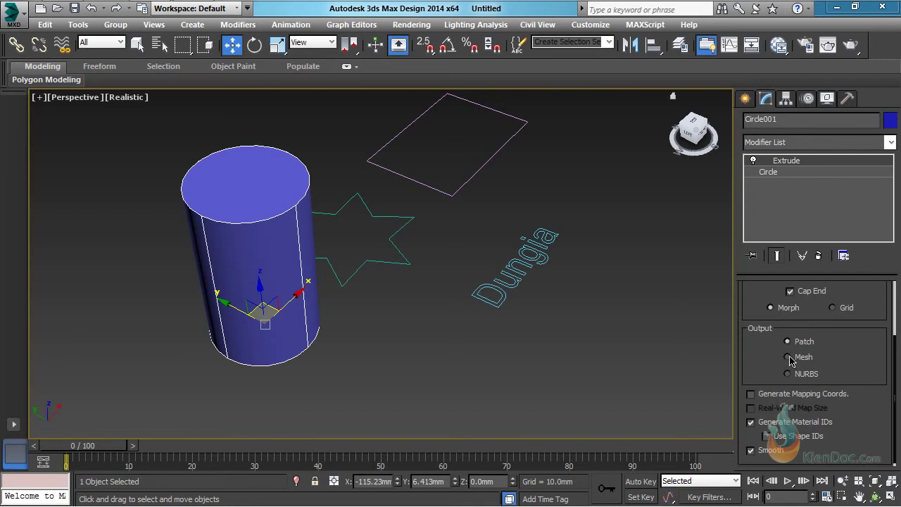
click(787, 357)
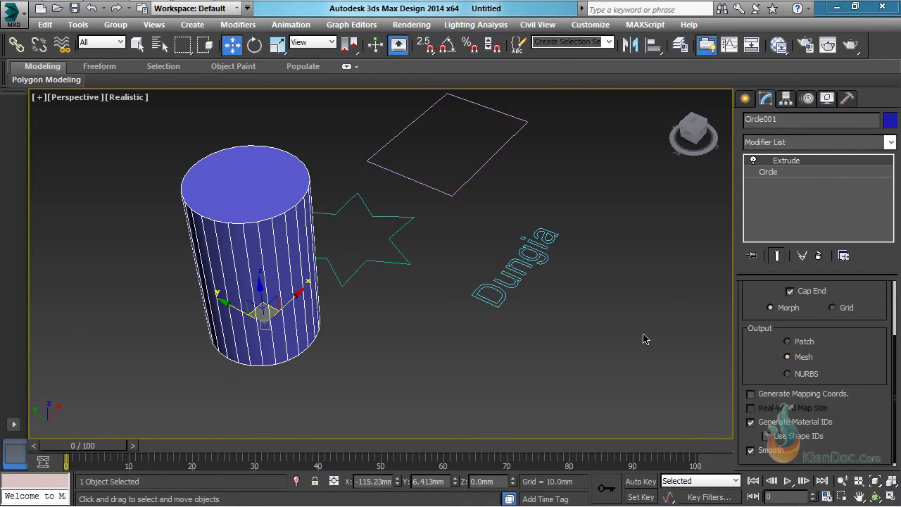
- Set the extrusion's output type to NURBS and inspect the cylinder's surface and cap up close
click(788, 374)
middle_drag(279, 249, 329, 233)
scroll(330, 233, up, 6)
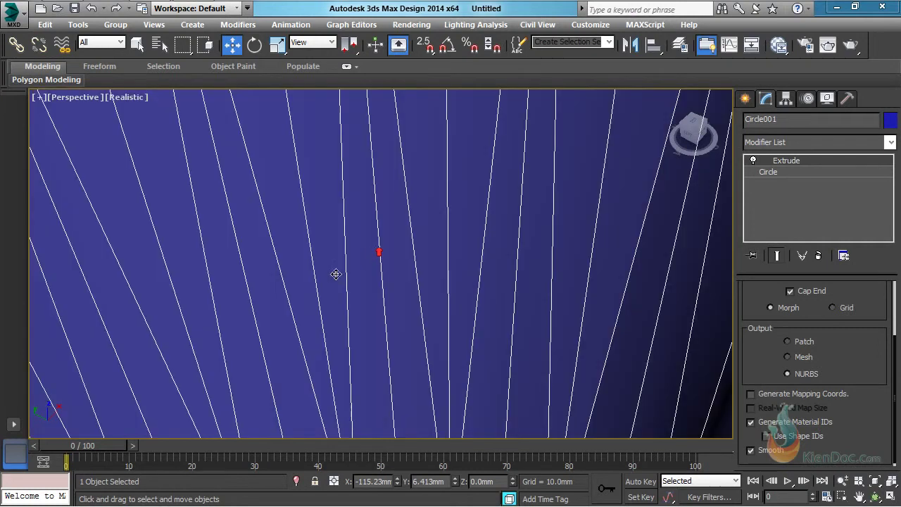
scroll(336, 274, down, 4)
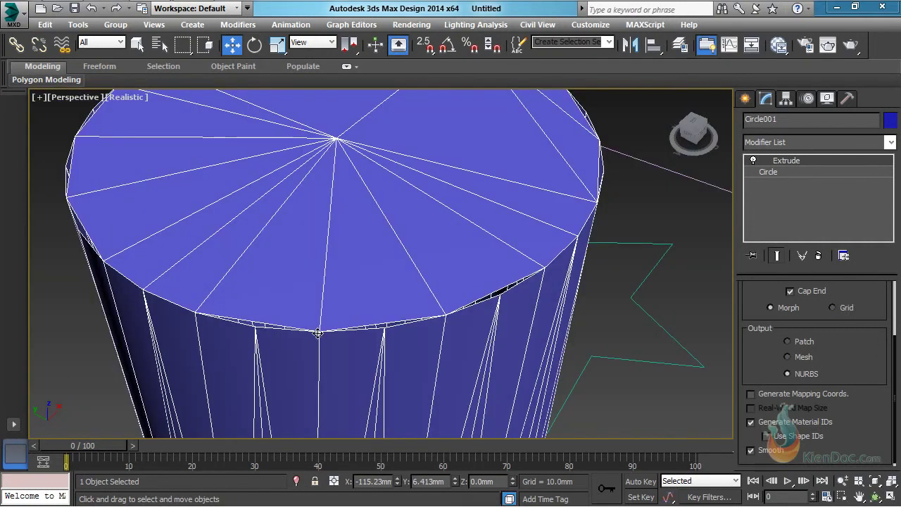
scroll(308, 310, down, 5)
middle_drag(378, 377, 367, 272)
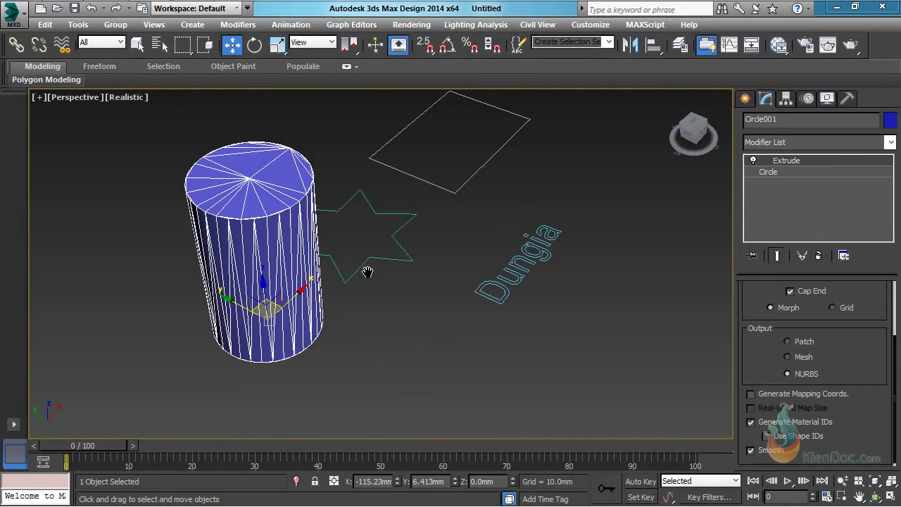
- Return the extruded circle's output type to Mesh, and compare the sides with Smooth off and back on
click(802, 357)
scroll(754, 319, down, 1)
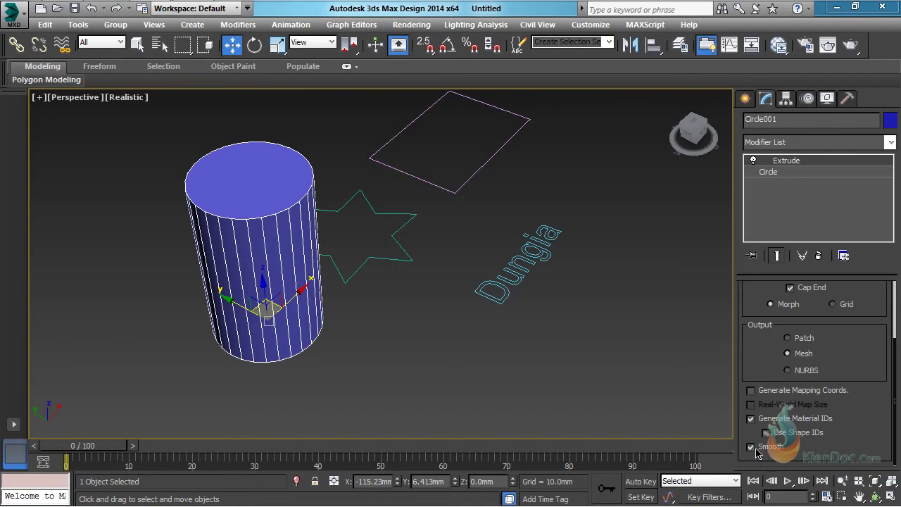
scroll(283, 243, up, 4)
middle_drag(218, 262, 276, 232)
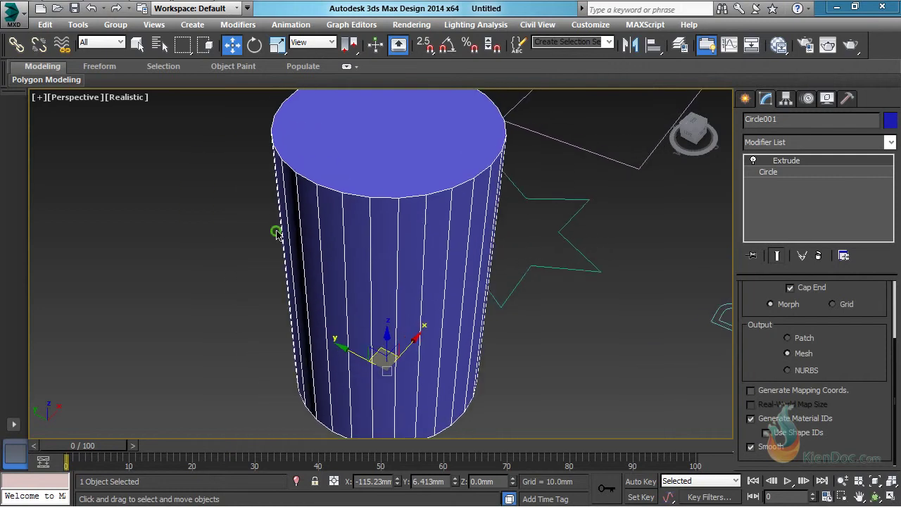
click(753, 448)
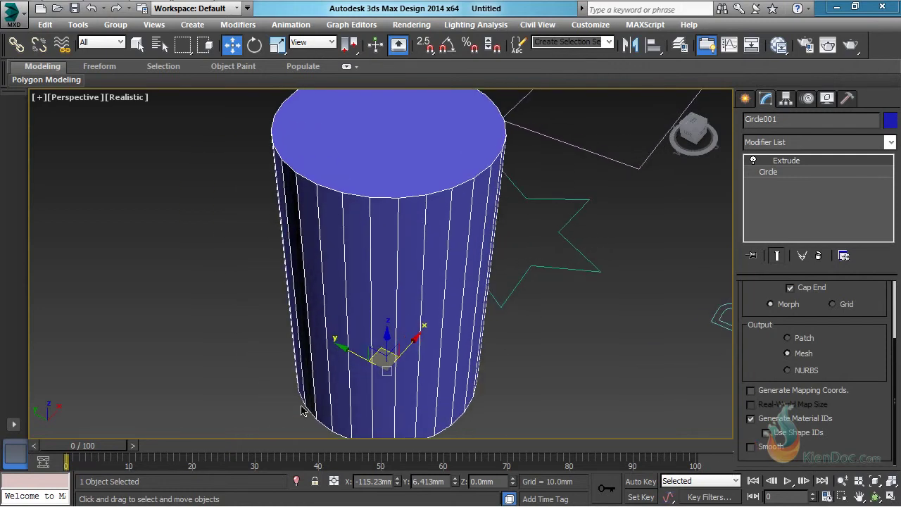
click(752, 447)
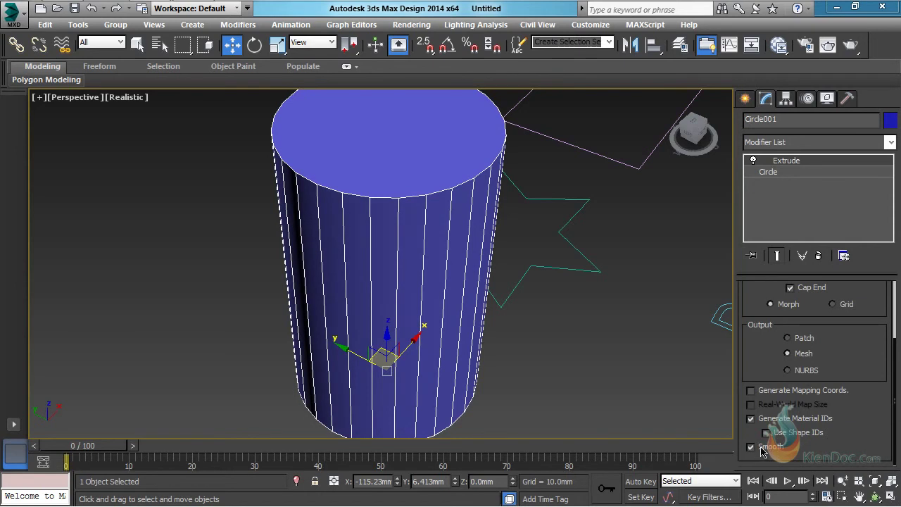
scroll(449, 267, down, 5)
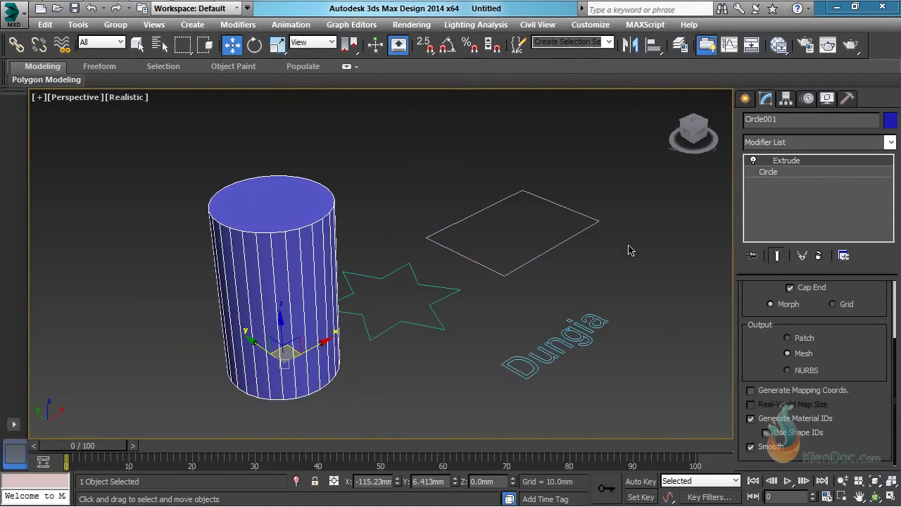
- Toggle the cylinder's Extrude modifier off and on, and set the underlying circle's radius to 35.175 mm
click(754, 160)
click(754, 161)
click(773, 174)
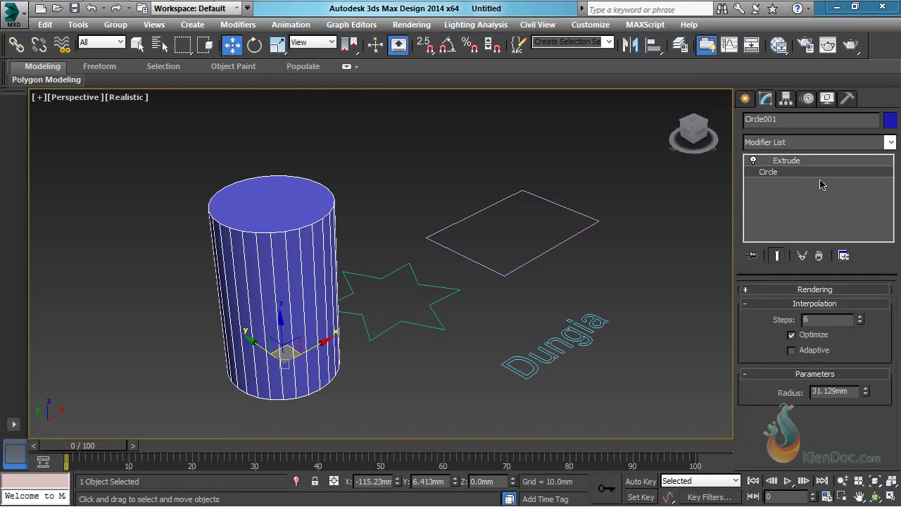
click(845, 306)
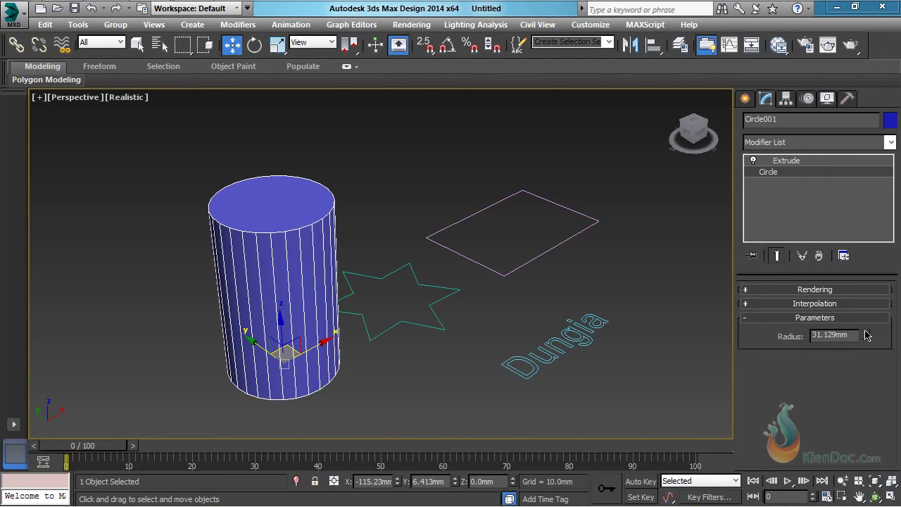
mouse_move(867, 335)
mouse_down()
mouse_move(876, 274)
mouse_move(876, 344)
mouse_move(863, 311)
mouse_move(864, 337)
mouse_up()
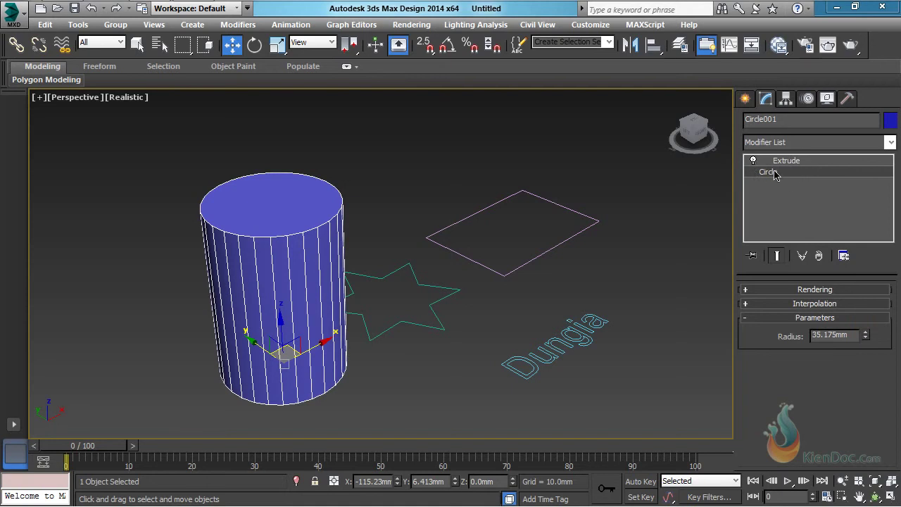
- Toggle the end result display off and on while editing the base circle, and set its radius to 41.155 mm
click(776, 255)
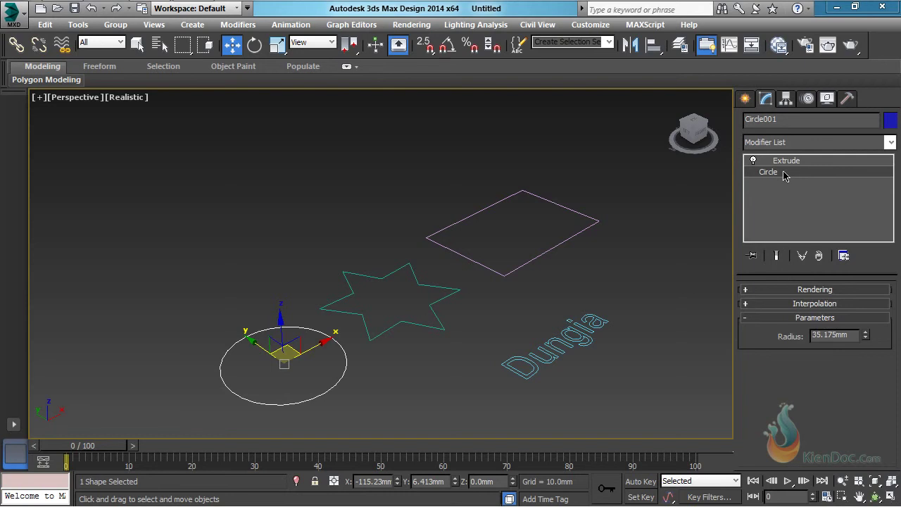
click(778, 256)
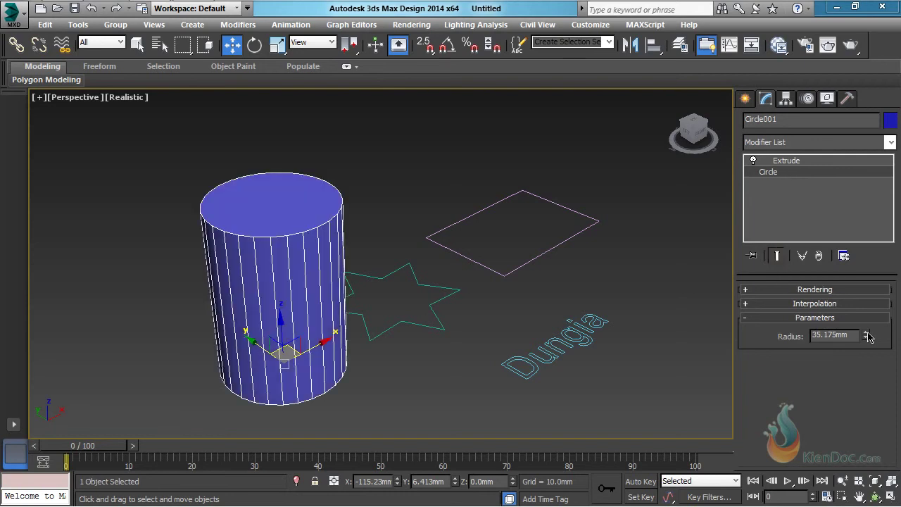
drag(868, 338, 850, 321)
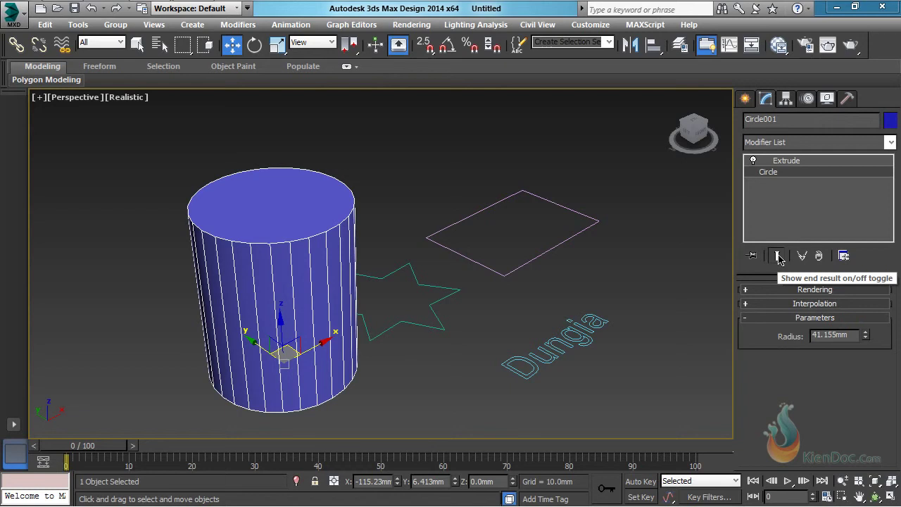
click(778, 256)
click(778, 256)
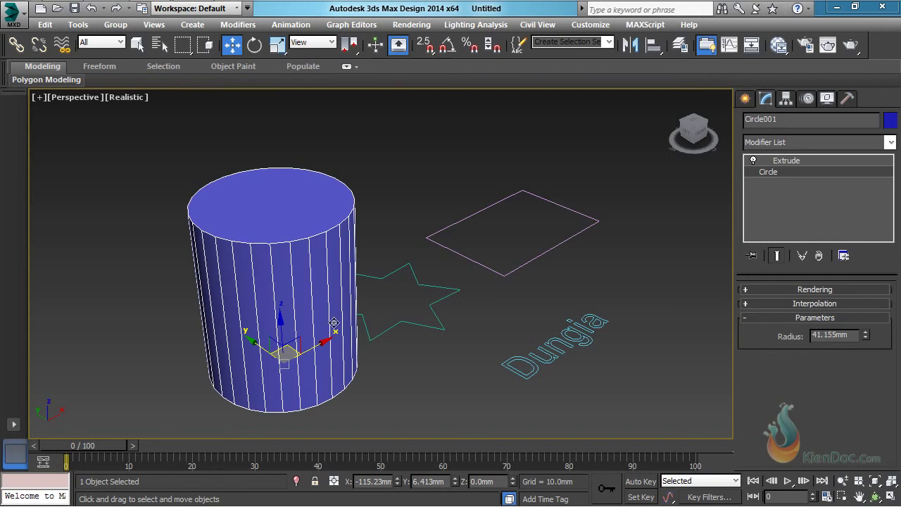
- Move the cylinder away from the star along X to about -143.6 mm, and copy its Extrude modifier onto the star
drag(316, 343, 261, 352)
alt+middle_drag(260, 352, 239, 338)
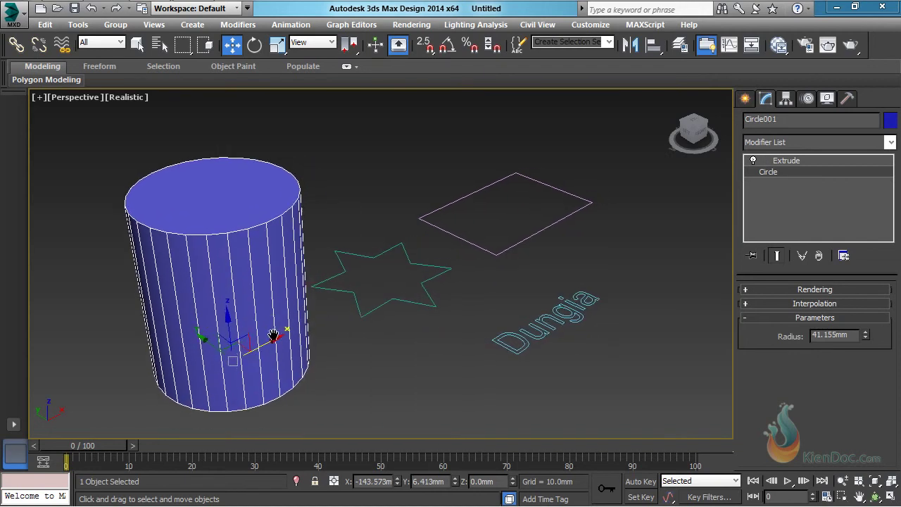
click(364, 312)
click(203, 290)
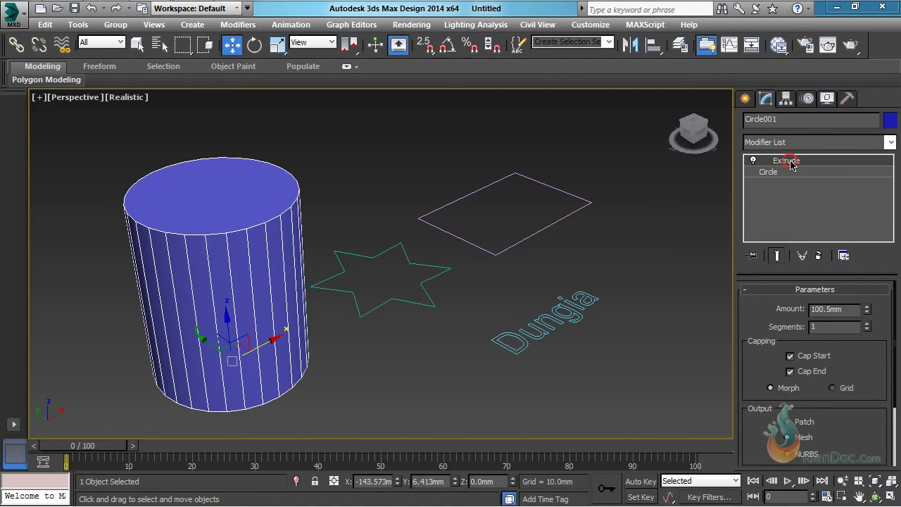
drag(789, 161, 425, 310)
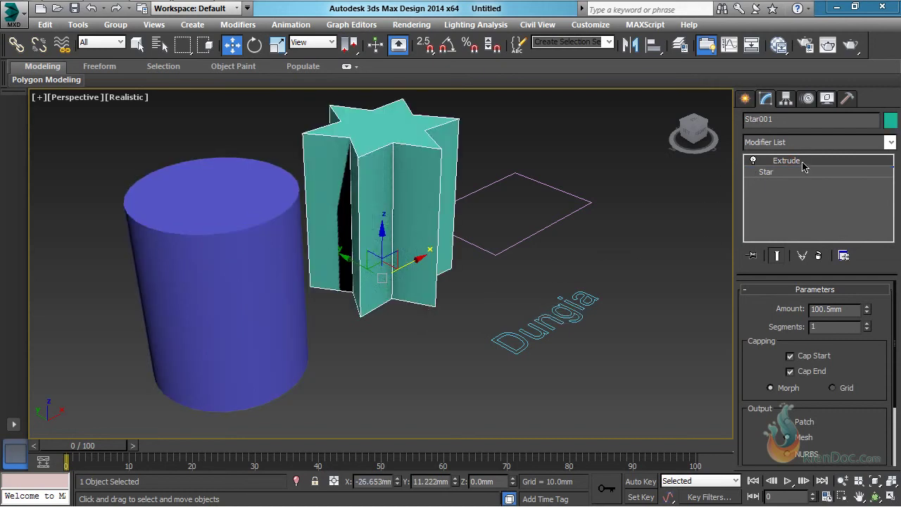
- Copy the star's Extrude modifier onto the text shape, and reduce the text's extrusion amount to 6.5 mm
drag(802, 164, 577, 321)
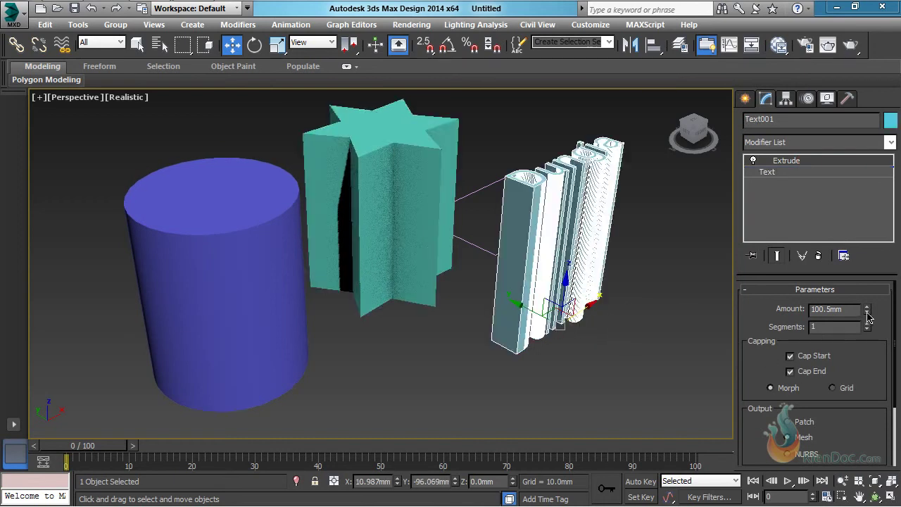
drag(869, 314, 848, 442)
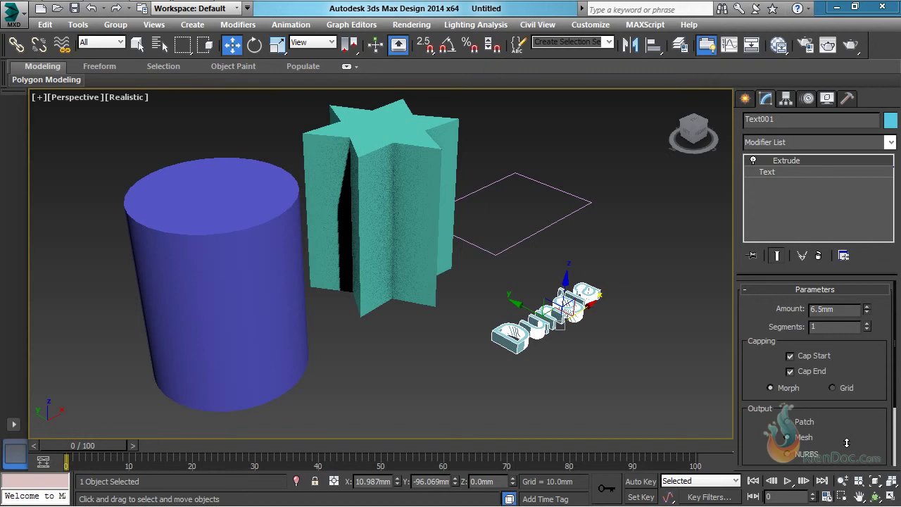
- Move the rectangle along X to about 119.3 mm, and copy the text's Extrude modifier onto it
click(536, 230)
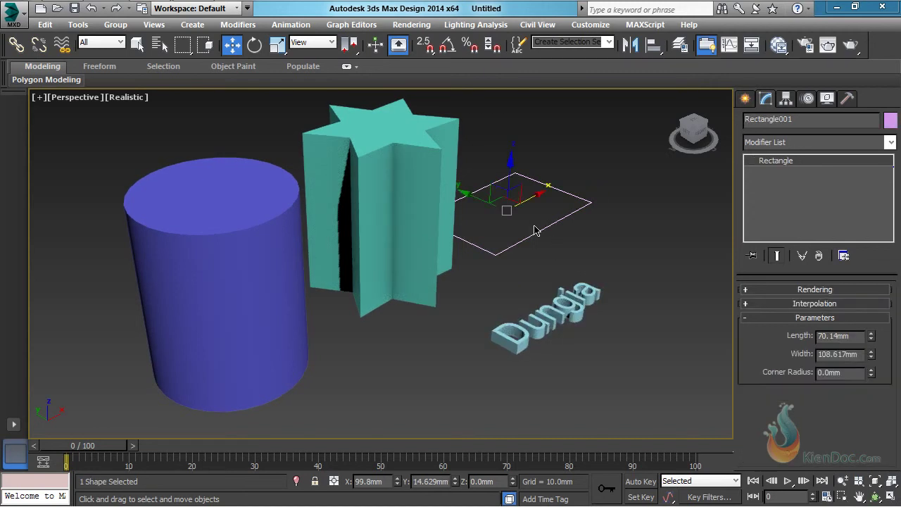
drag(536, 198, 554, 191)
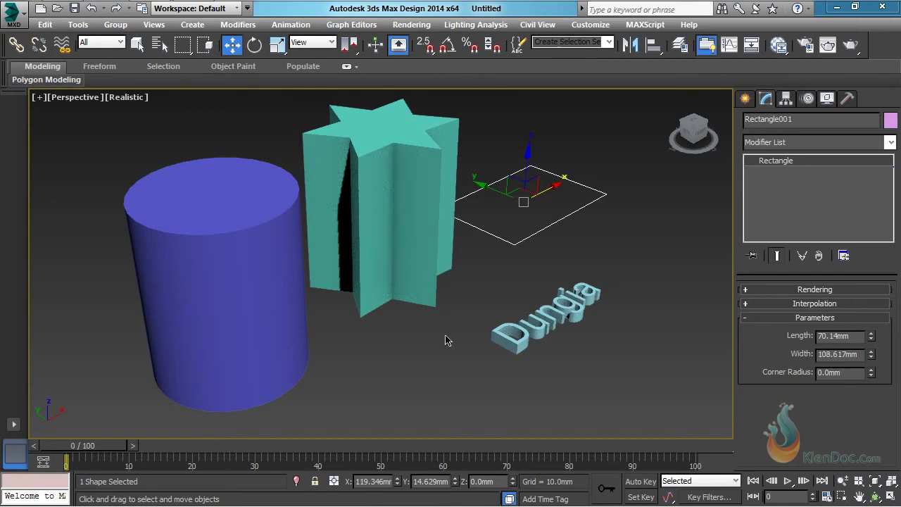
click(567, 310)
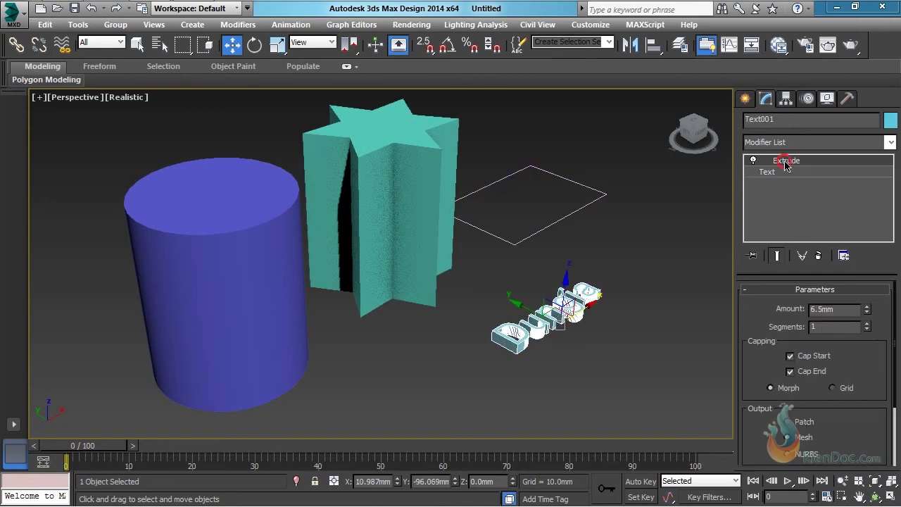
drag(787, 160, 559, 182)
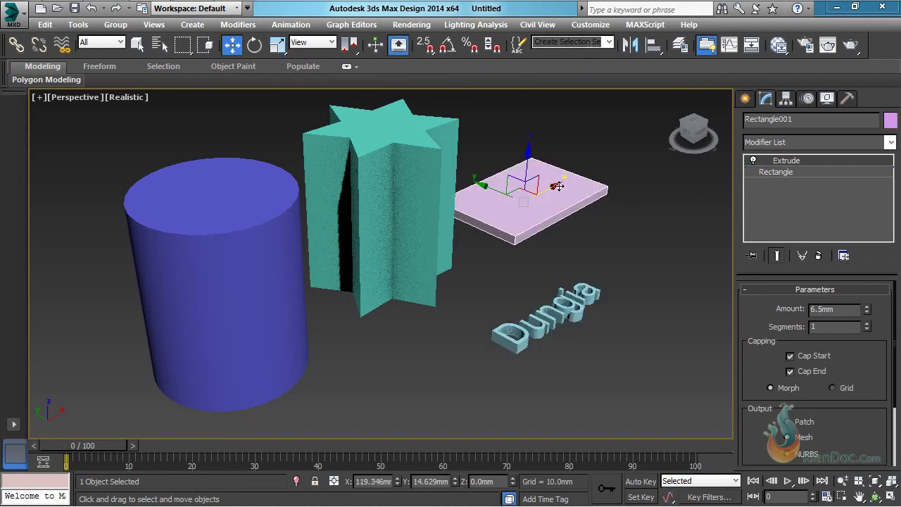
- Draw an Egg spline about 82 mm long and 55 mm wide below the circle in the Top view
scroll(560, 185, down, 3)
click(746, 100)
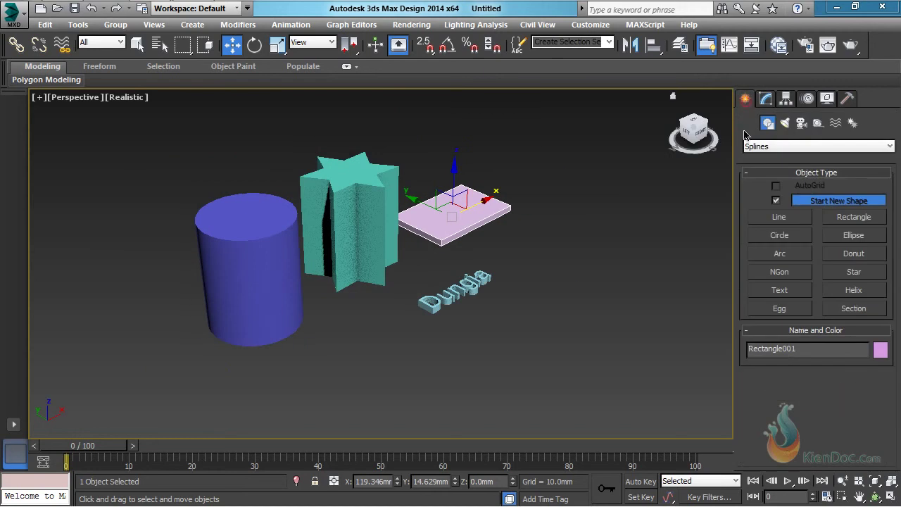
click(779, 308)
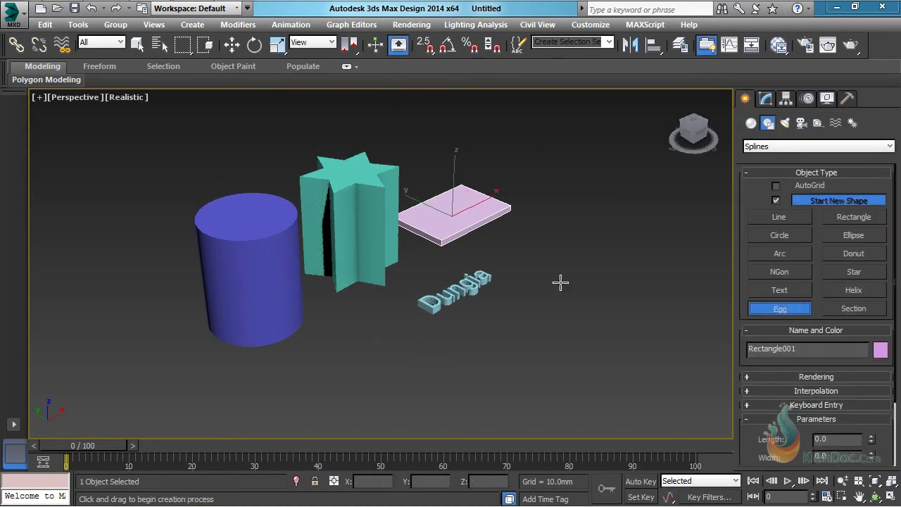
click(70, 102)
click(104, 181)
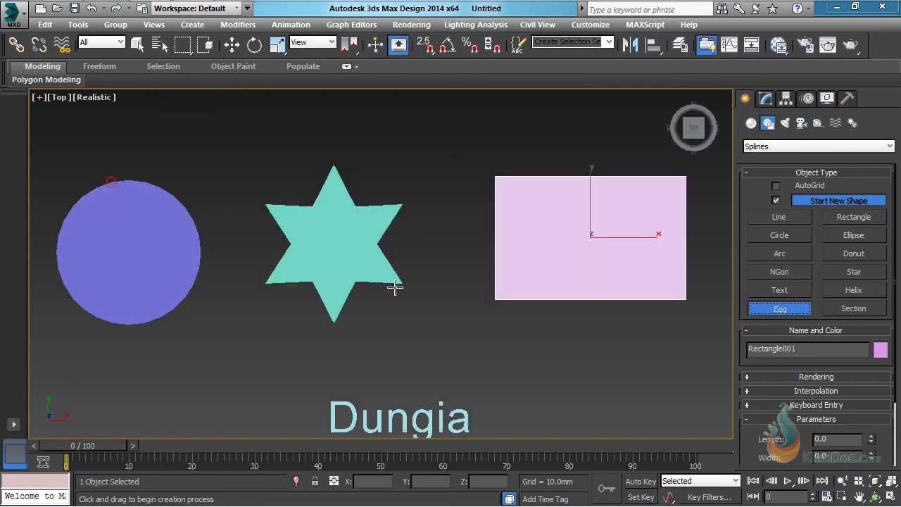
scroll(426, 218, down, 2)
drag(274, 289, 328, 291)
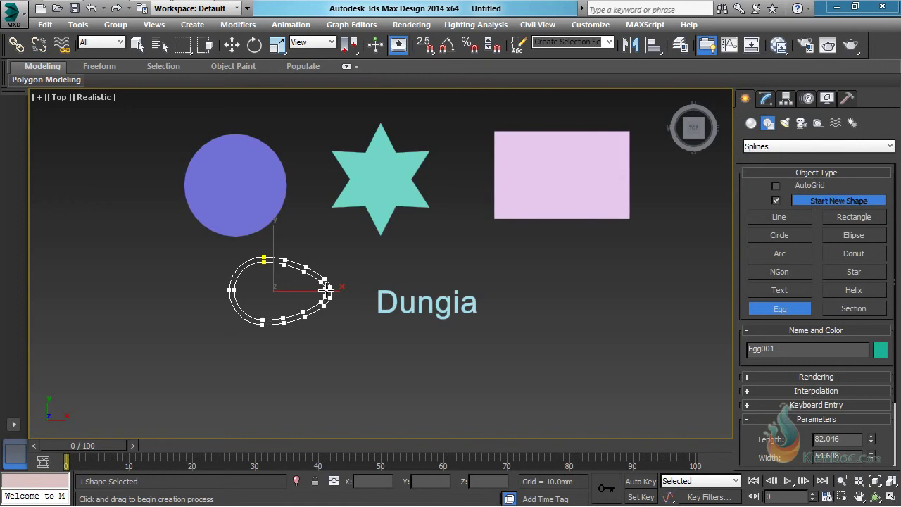
click(326, 288)
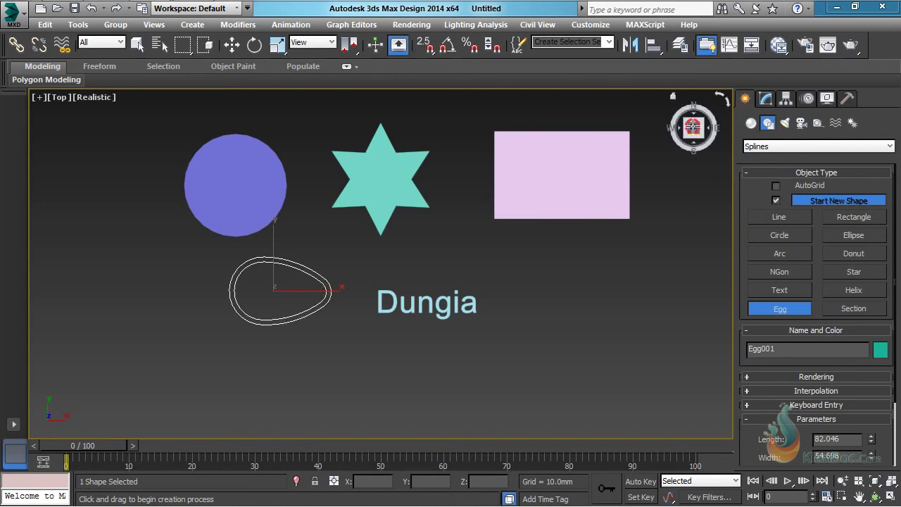
- Apply an Extrude modifier with an amount of 6.5 mm to the egg shape, and inspect the resulting ring up close
drag(693, 127, 682, 138)
middle_drag(392, 247, 382, 288)
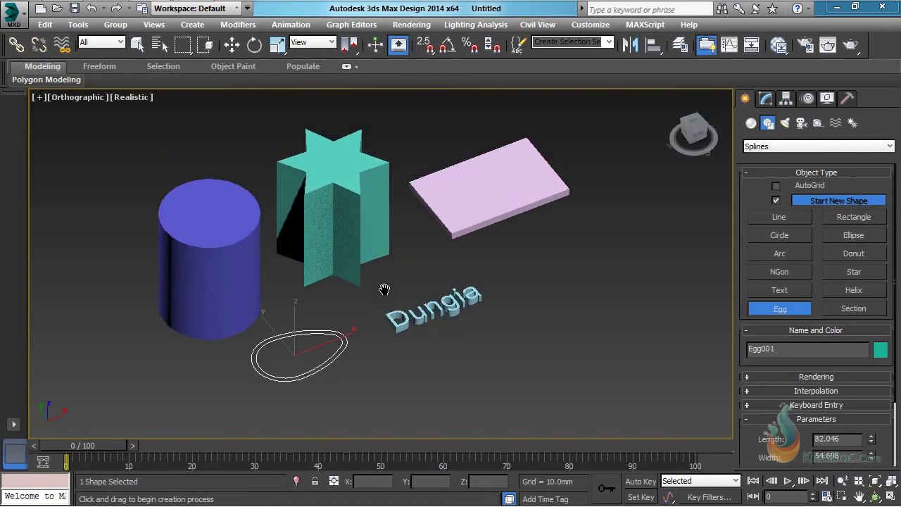
key(w)
click(766, 99)
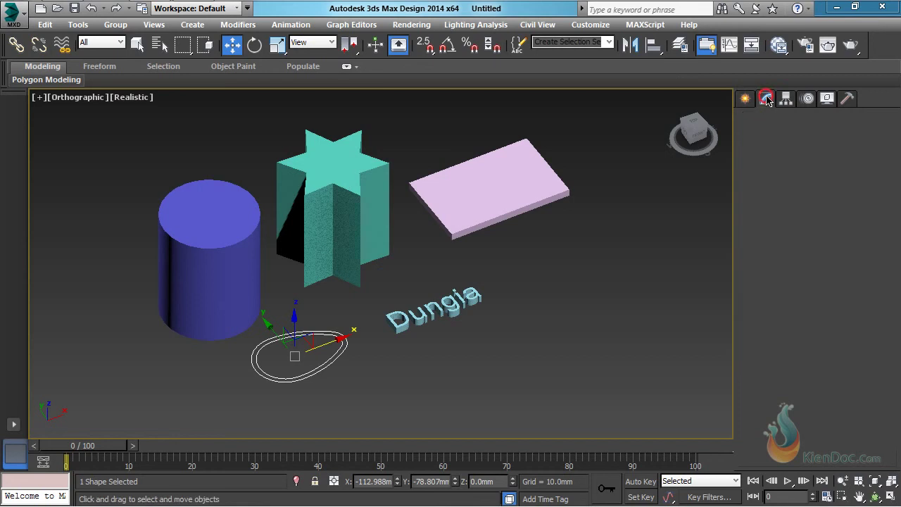
click(818, 146)
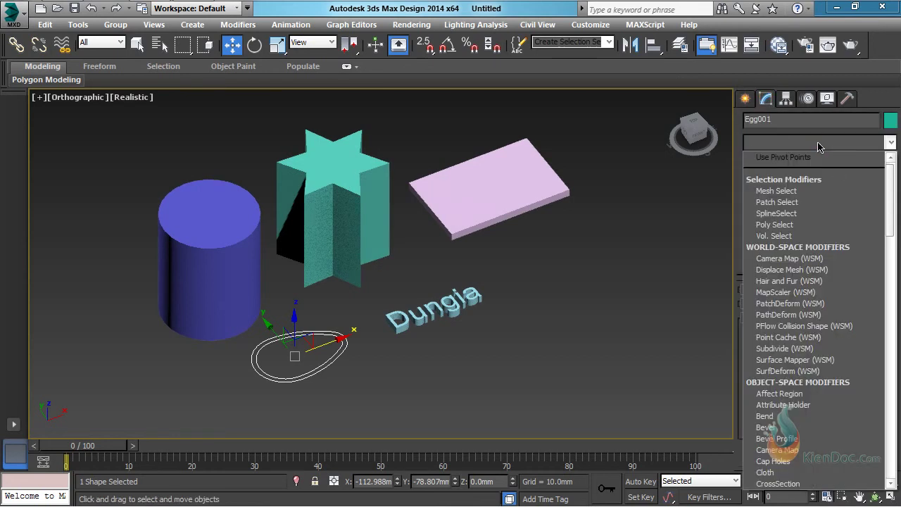
key(e)
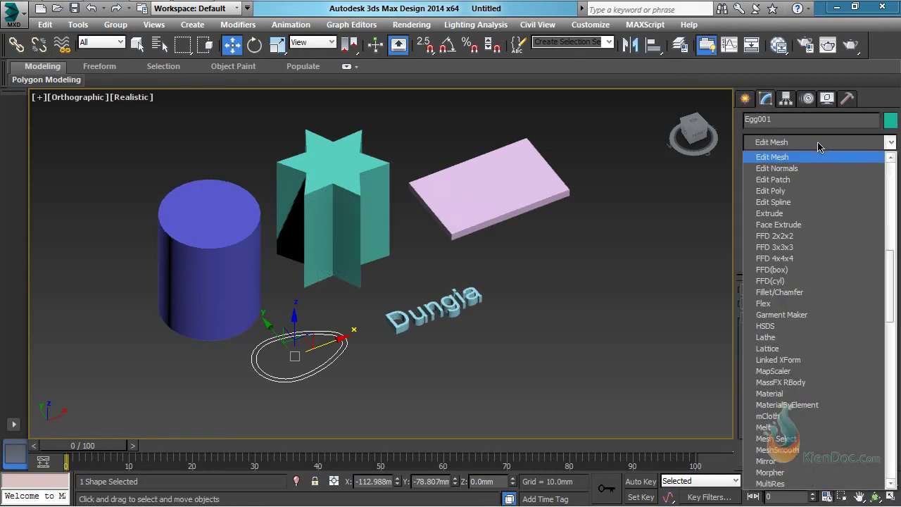
click(773, 213)
middle_drag(405, 316, 444, 298)
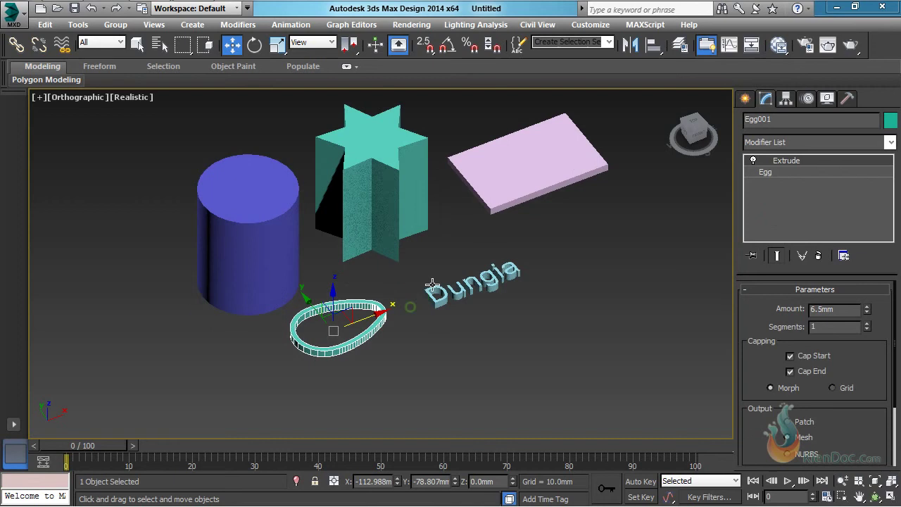
scroll(325, 338, up, 3)
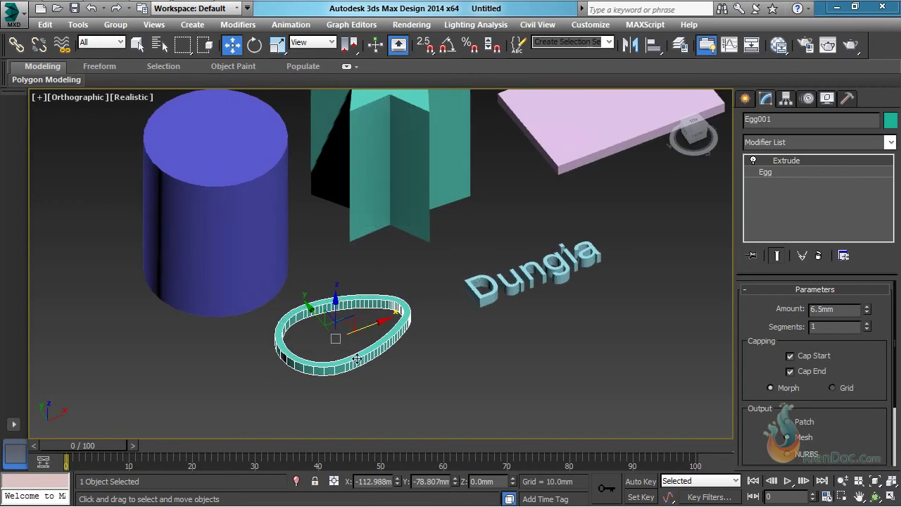
- Disable the egg's Extrude modifier, and clone the egg in place as an independent Copy
click(754, 161)
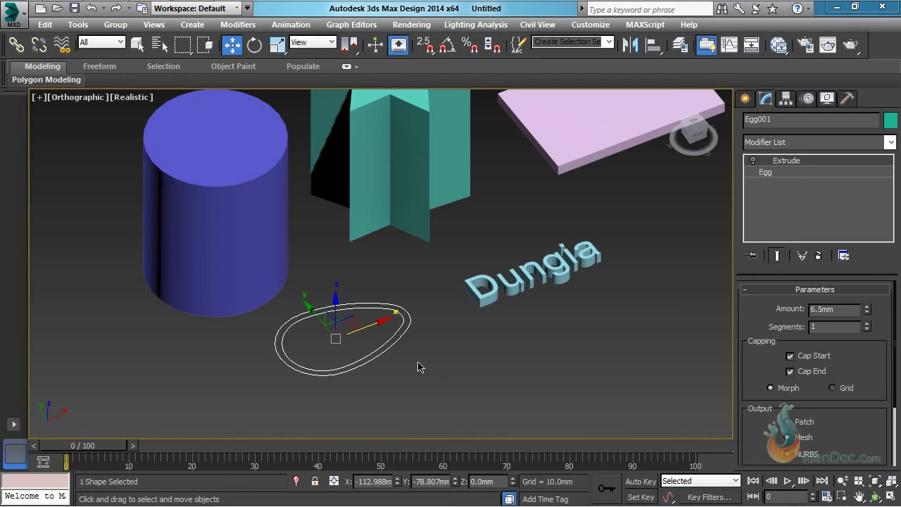
key(ctrl+v)
click(393, 214)
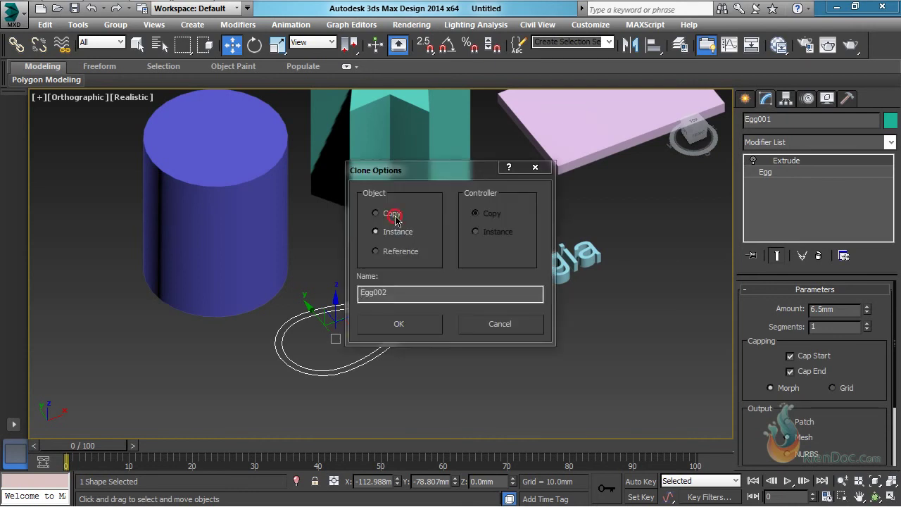
click(417, 326)
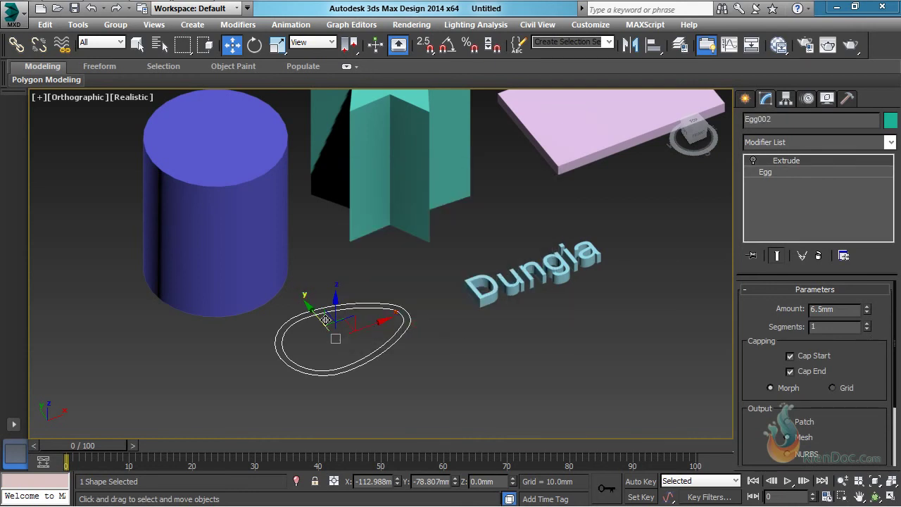
- Scale the cloned egg in the XY plane to about 60% so it sits inside the original egg
click(278, 44)
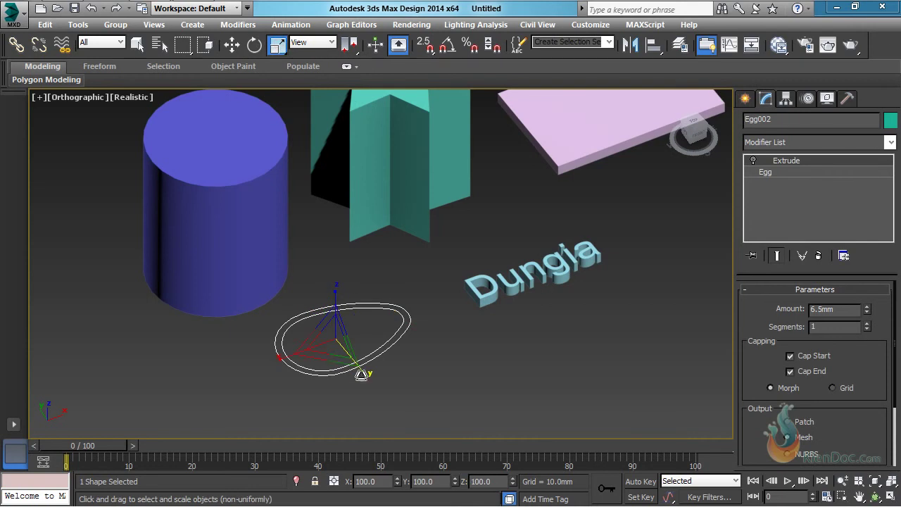
drag(337, 359, 336, 328)
click(335, 331)
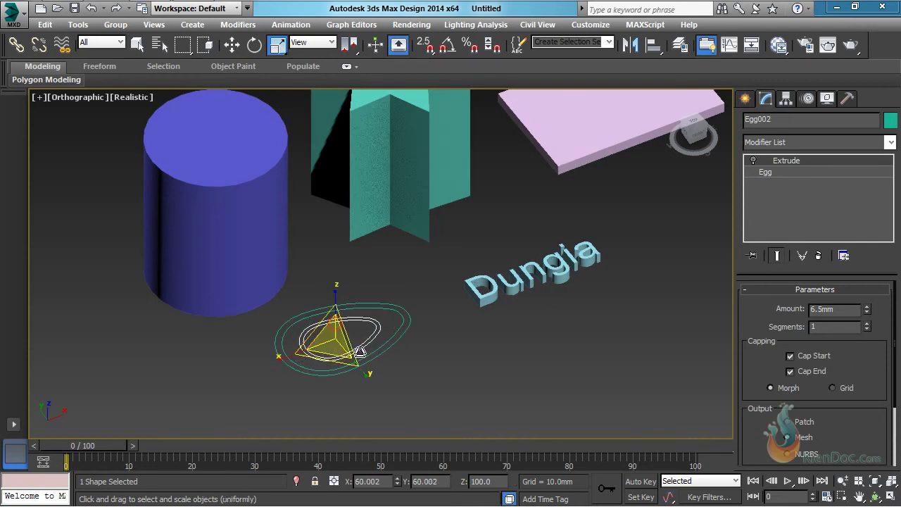
- Select the outer egg and convert it to an Editable Spline
click(398, 349)
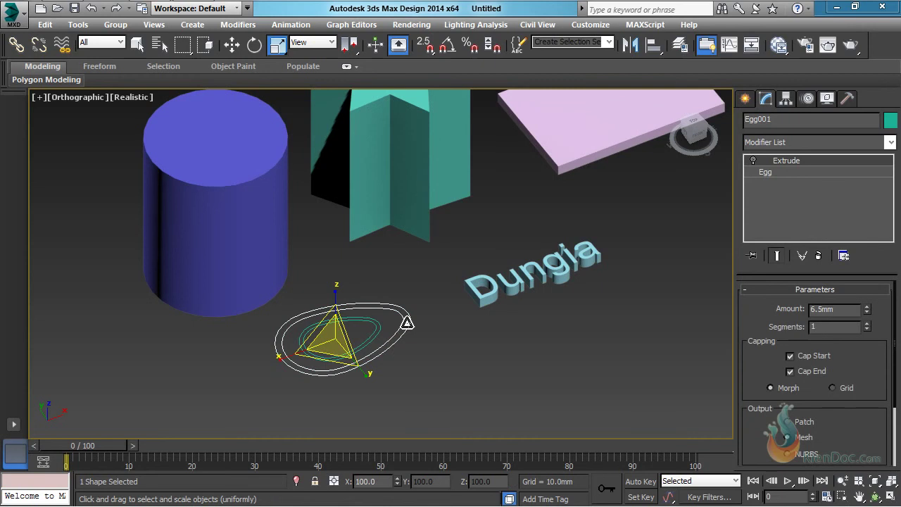
click(769, 173)
right_click(401, 310)
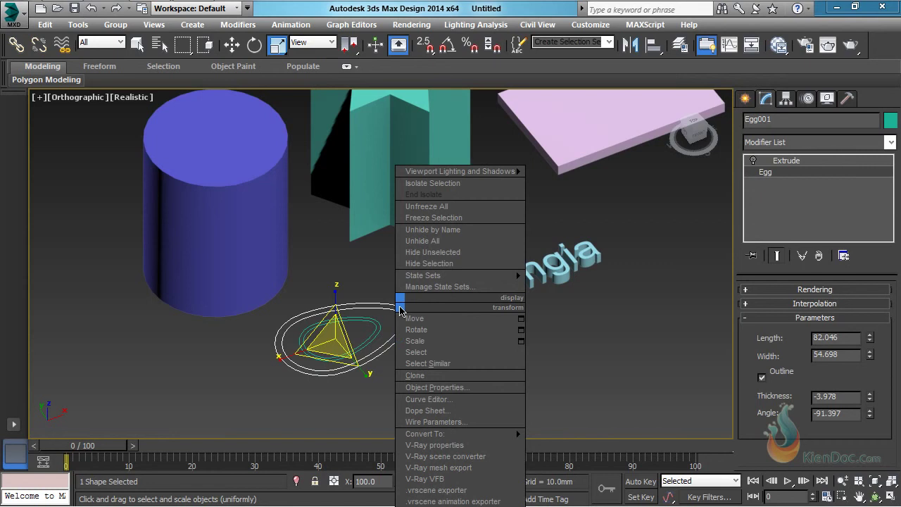
mouse_move(455, 437)
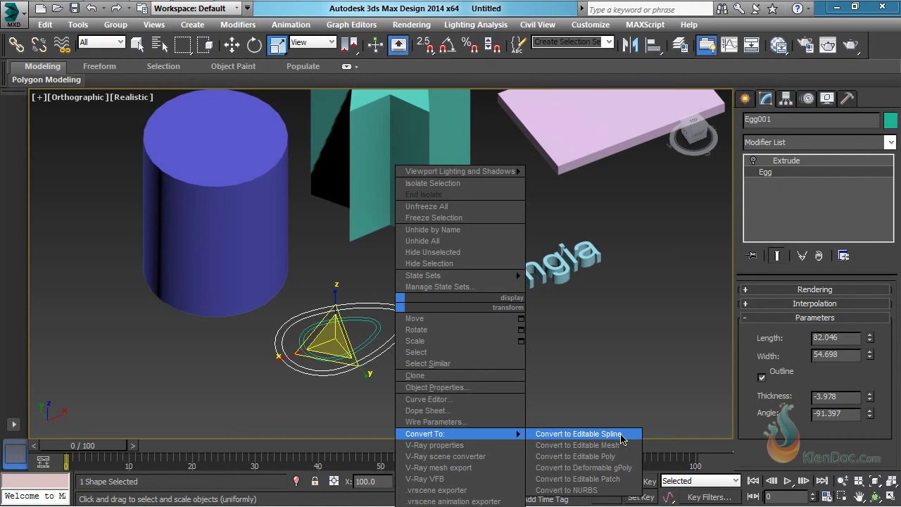
click(596, 438)
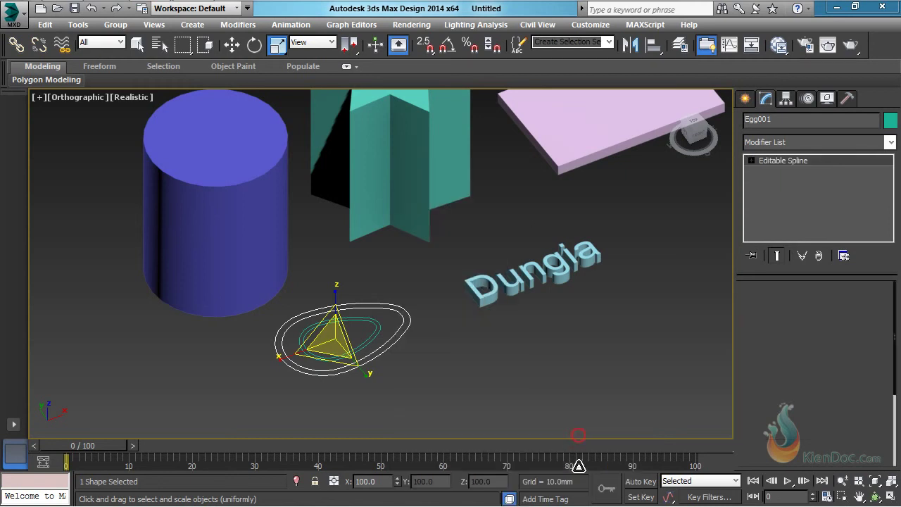
- Attach the smaller inner egg to the outer egg's editable spline, and finish with the Move tool active
right_click(383, 303)
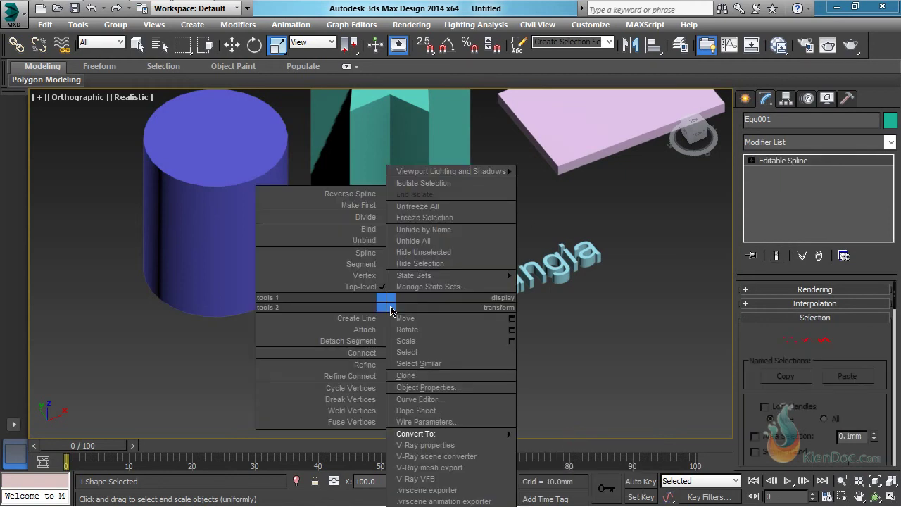
click(375, 328)
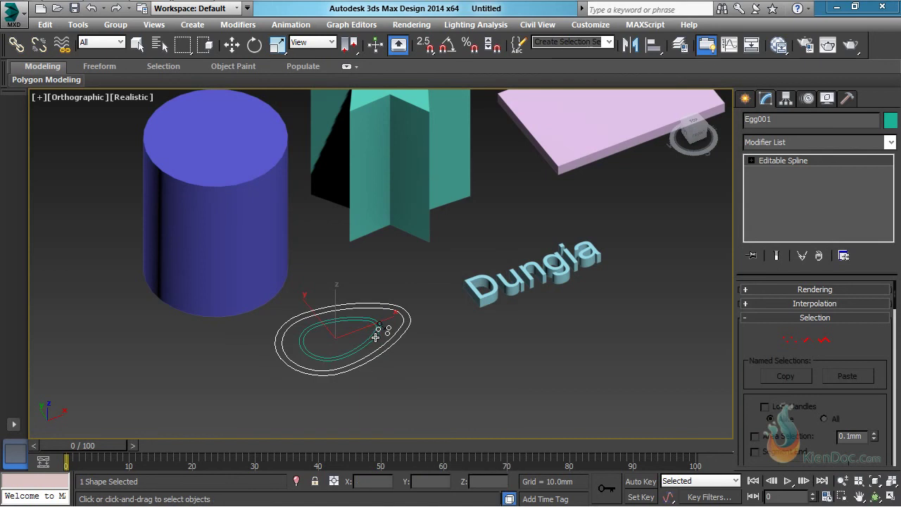
click(378, 331)
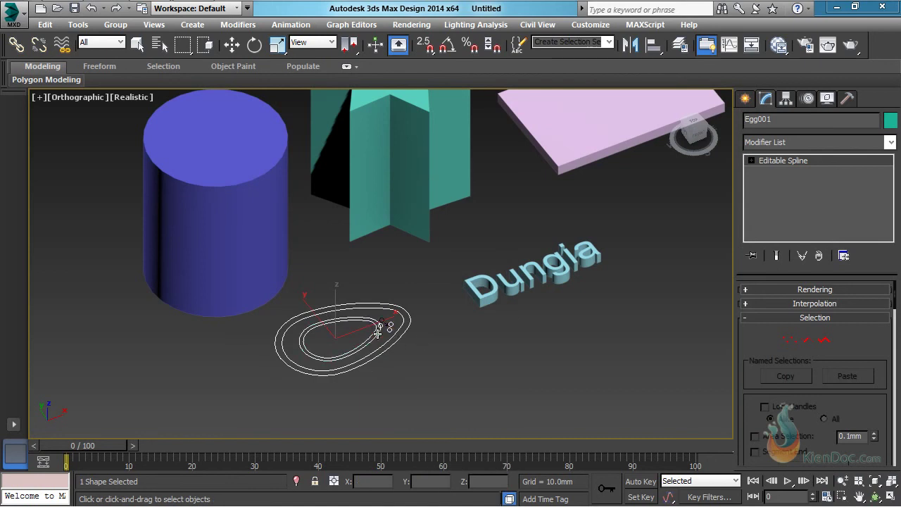
click(582, 319)
key(w)
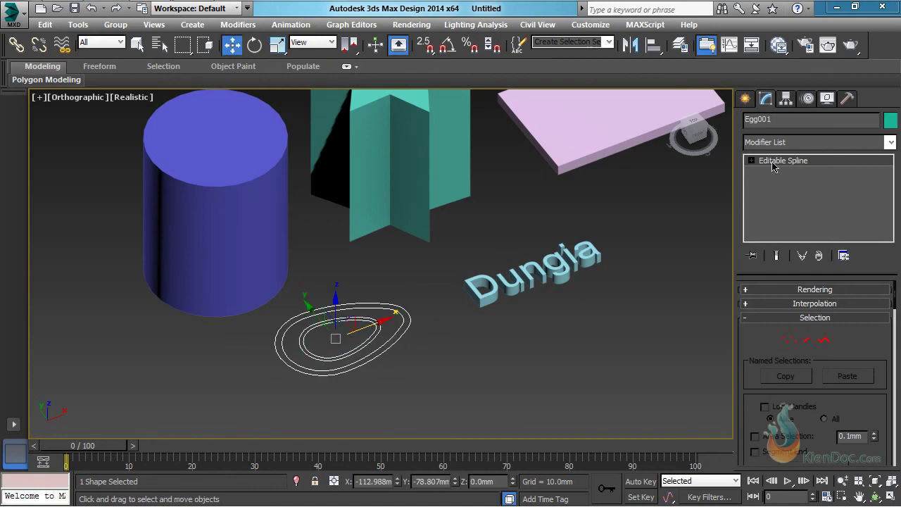
- Apply an Extrude modifier with an amount of 6.5 mm to the combined egg spline
click(822, 143)
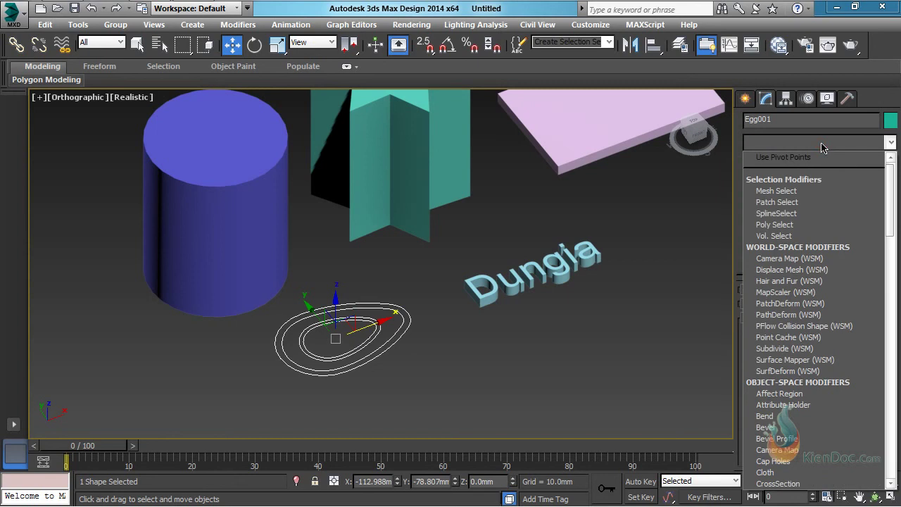
key(e)
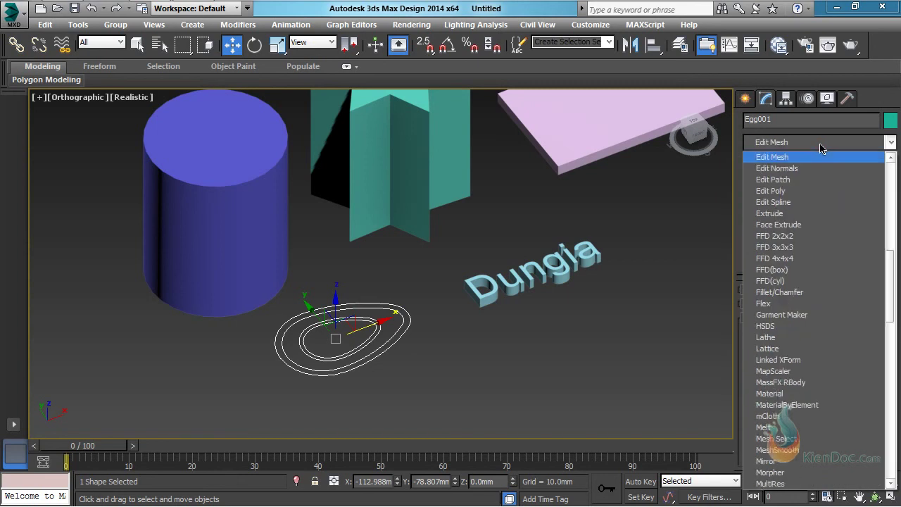
click(778, 216)
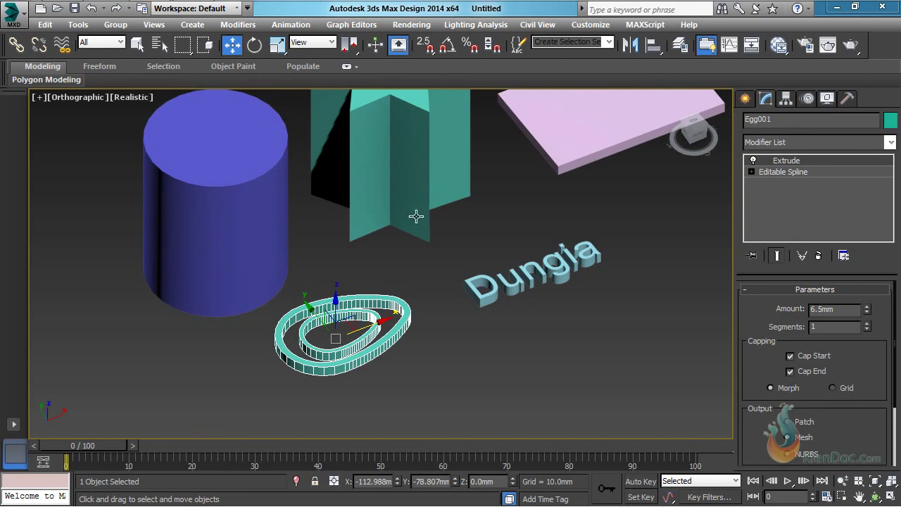
- Switch the blue cylinder's Extrude modifier off and back on to examine its base circle outline
scroll(388, 237, down, 4)
middle_drag(388, 237, 372, 257)
click(284, 251)
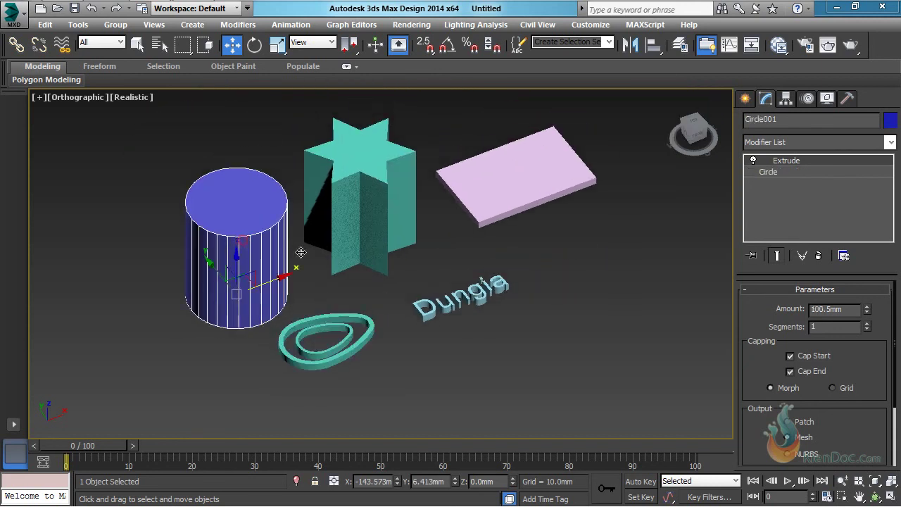
click(754, 160)
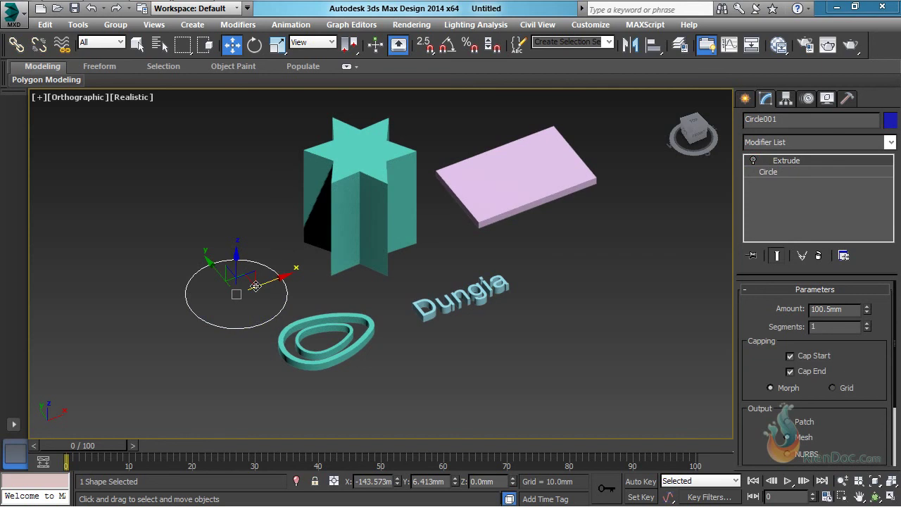
click(753, 160)
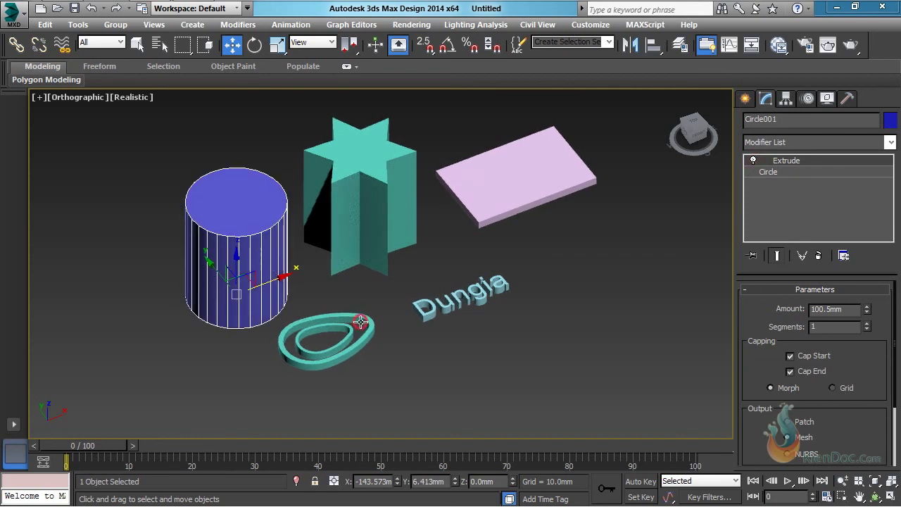
- Switch the combined egg's Extrude modifier off and back on to examine its nested outlines, and deselect it
click(344, 342)
click(753, 160)
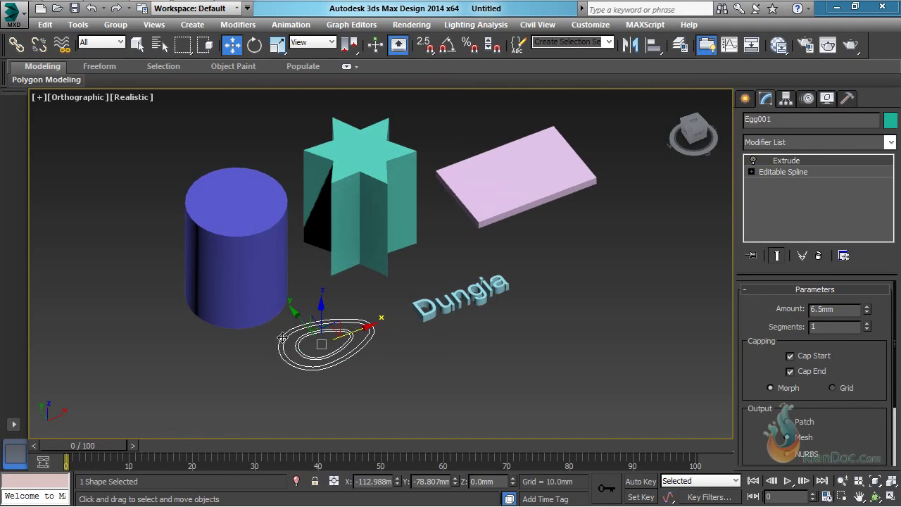
click(754, 161)
scroll(330, 366, down, 2)
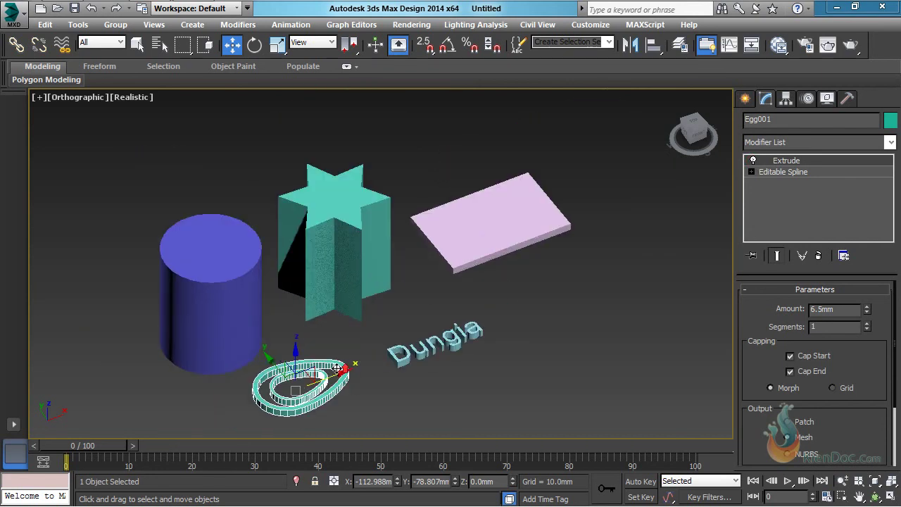
scroll(327, 363, up, 2)
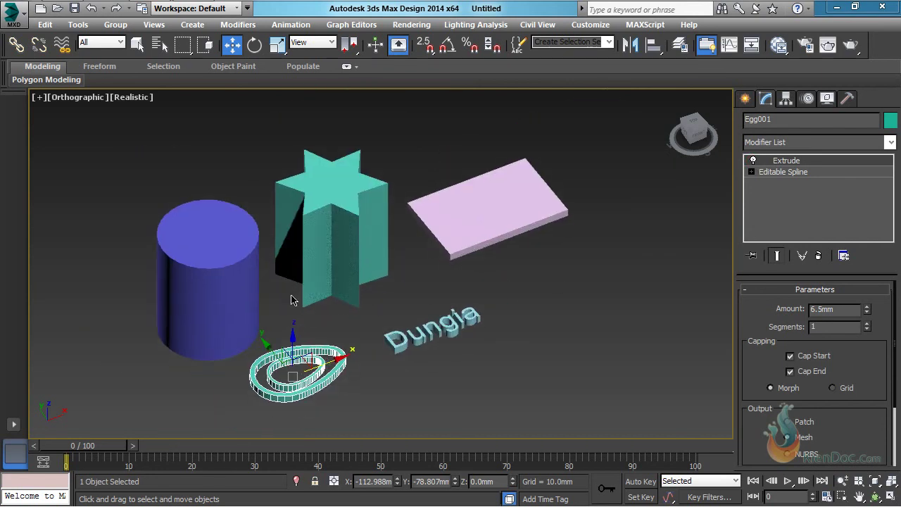
middle_drag(272, 361, 276, 352)
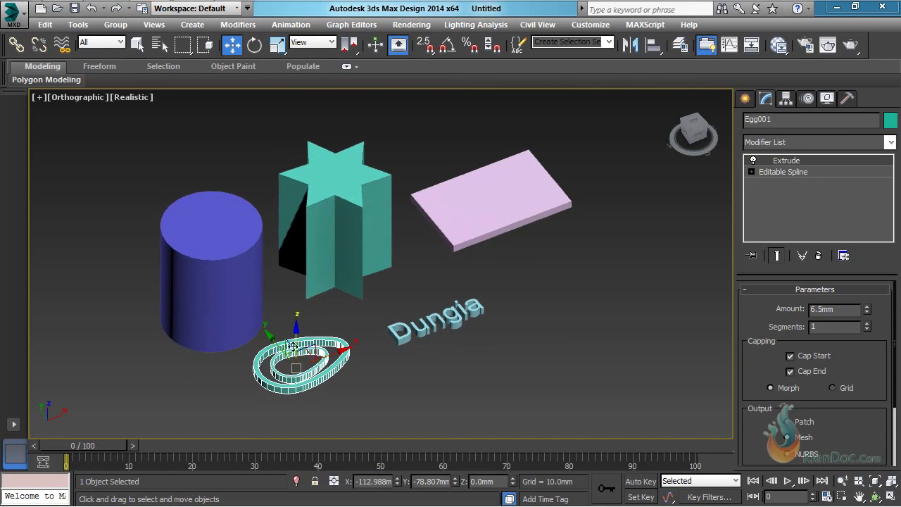
click(481, 350)
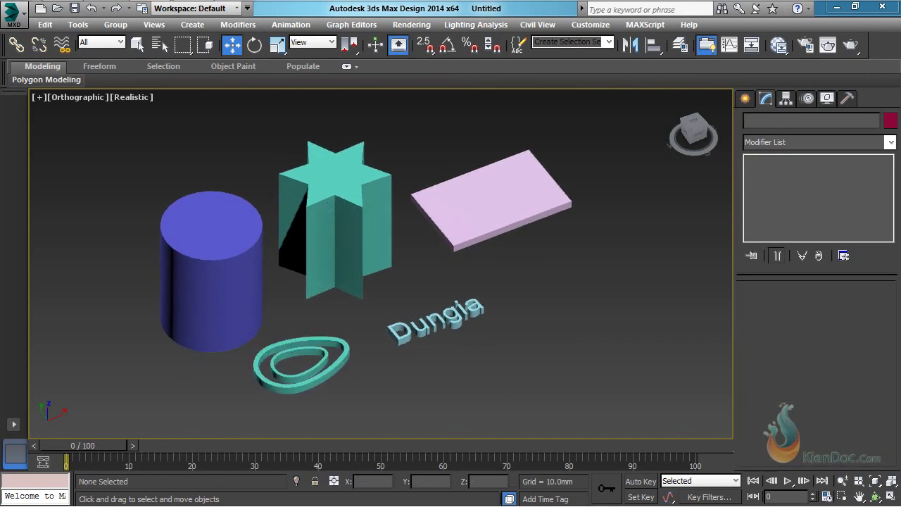